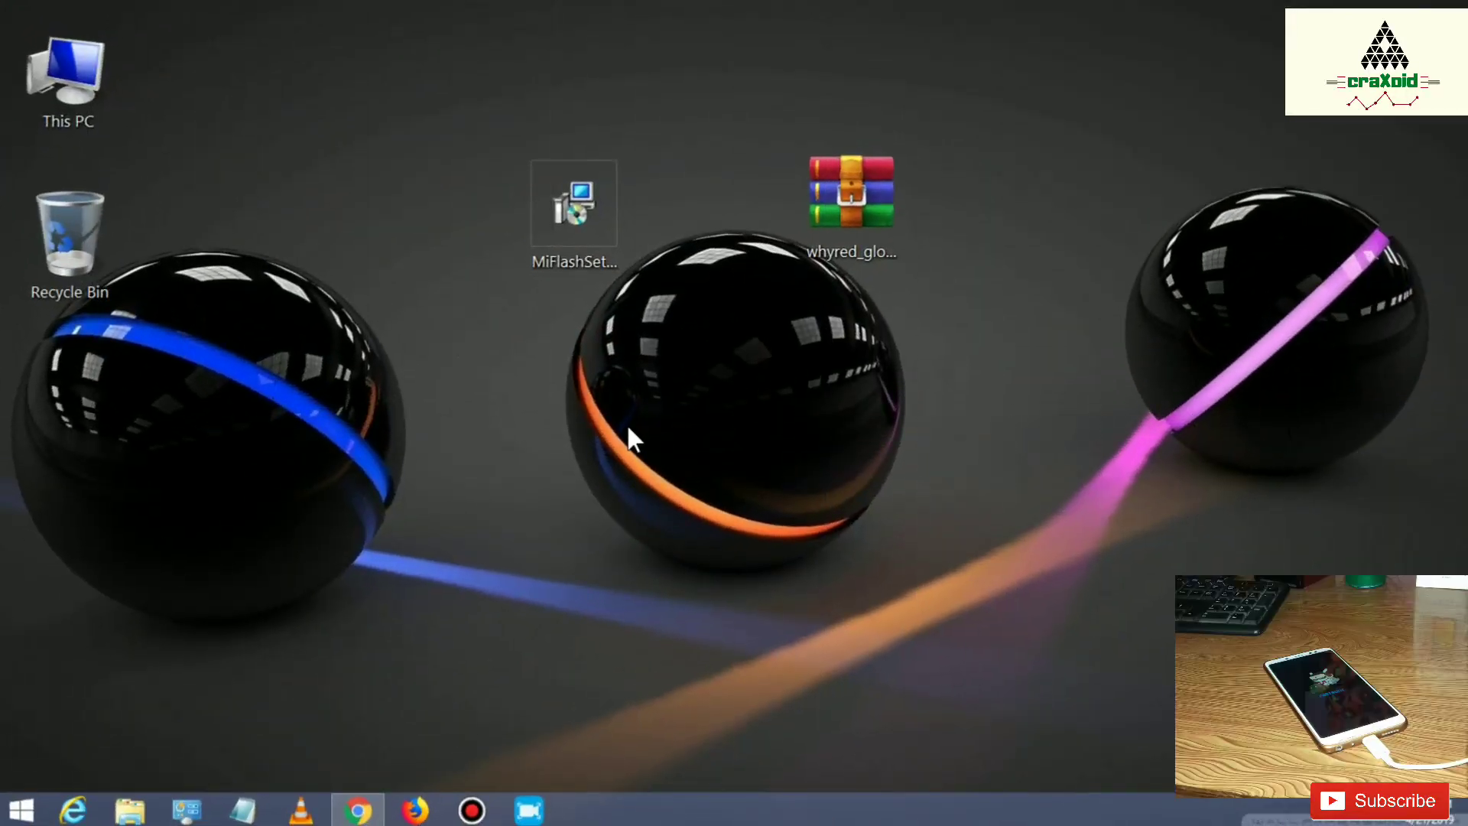
Refresh the desktop and check the names of the MiFlashSetup installer and whyred ROM archive.
{"action": "right_click", "coordinate": [627, 425]}
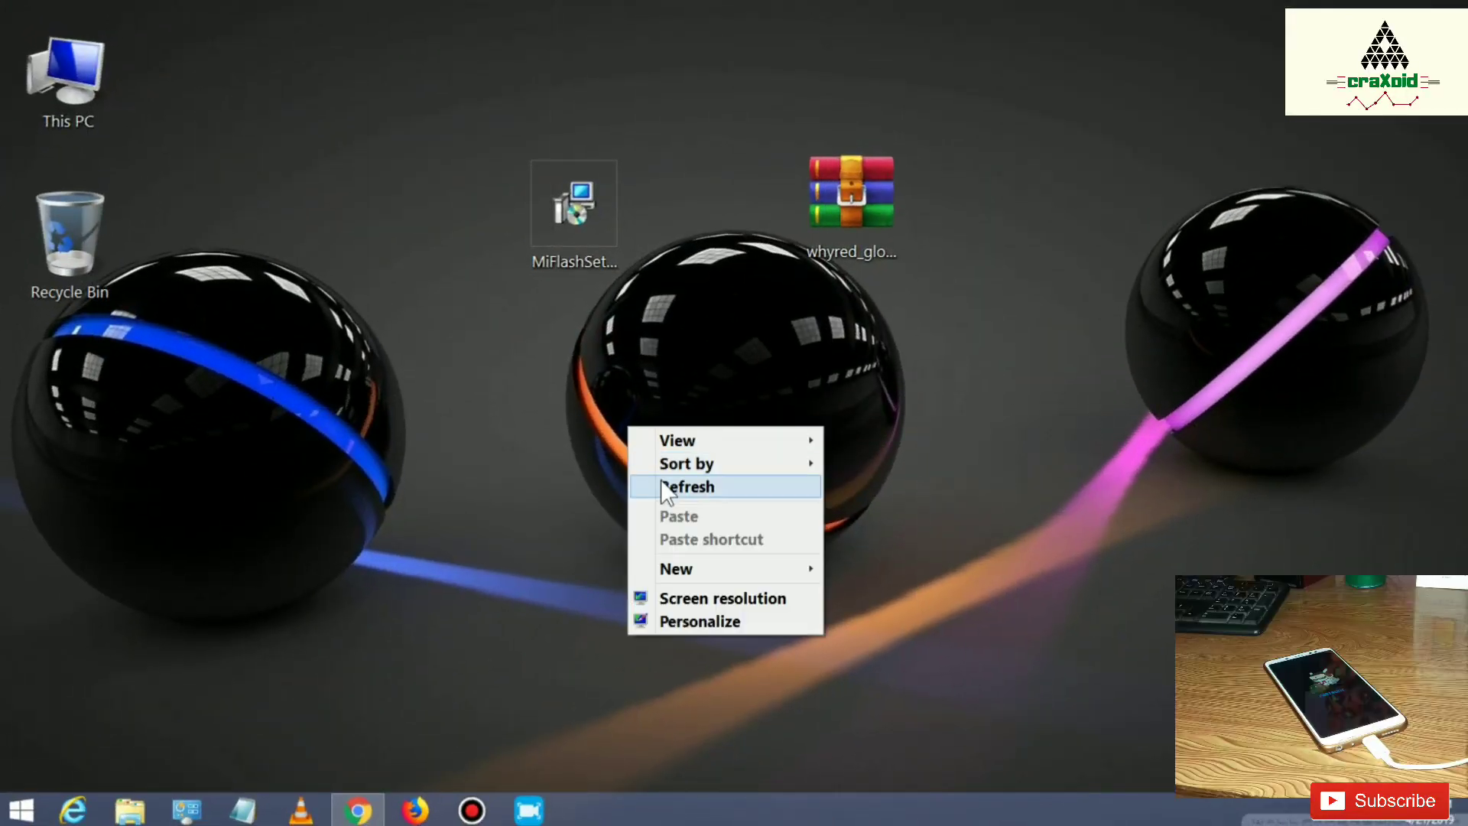
{"action": "left_click", "coordinate": [663, 487]}
{"action": "left_click_drag", "start_coordinate": [470, 106], "coordinate": [973, 334]}
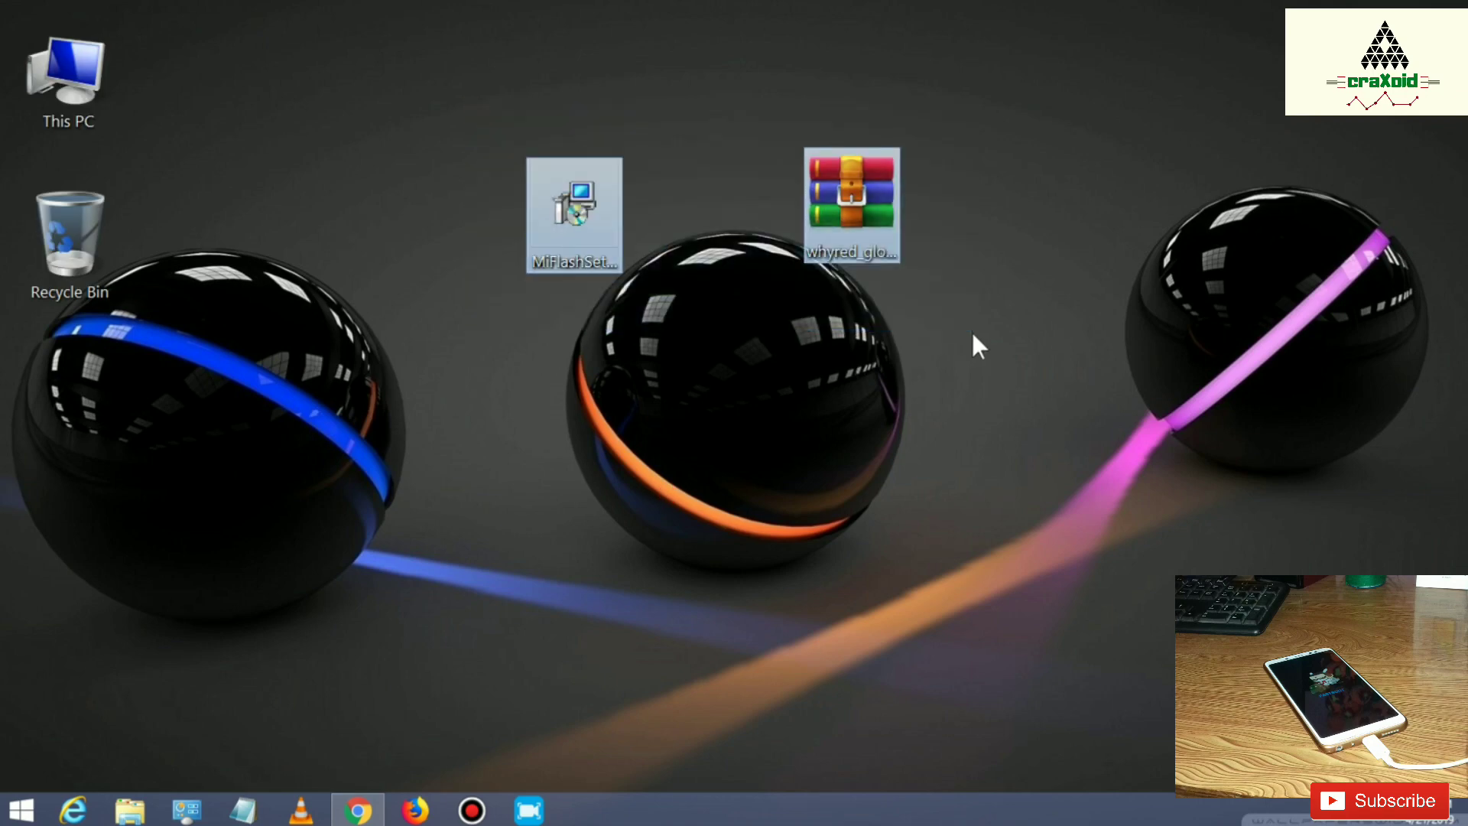
{"action": "left_click", "coordinate": [973, 334]}
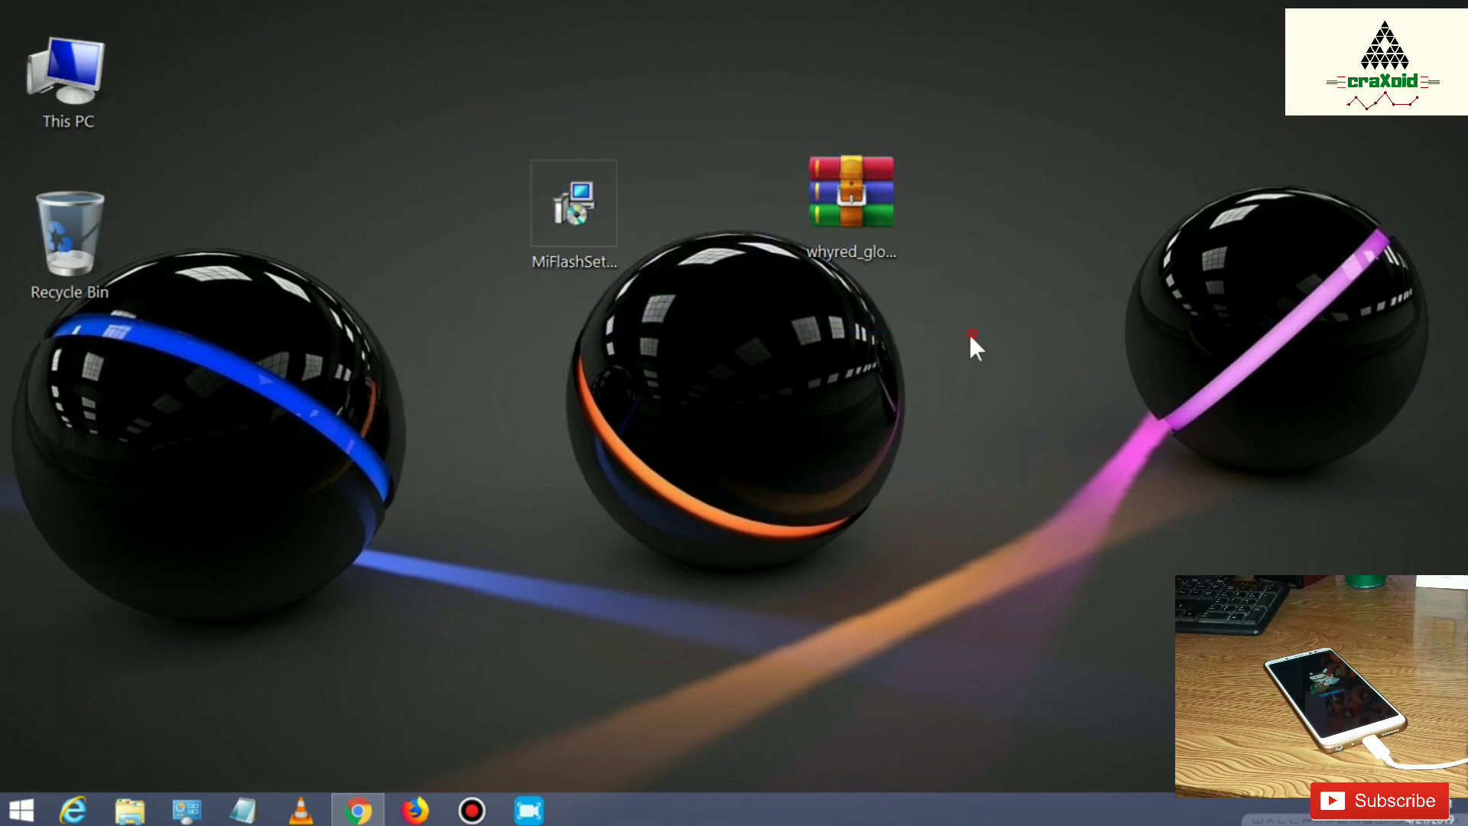
{"action": "left_click", "coordinate": [608, 220]}
{"action": "left_click", "coordinate": [884, 434]}
{"action": "left_click", "coordinate": [857, 245]}
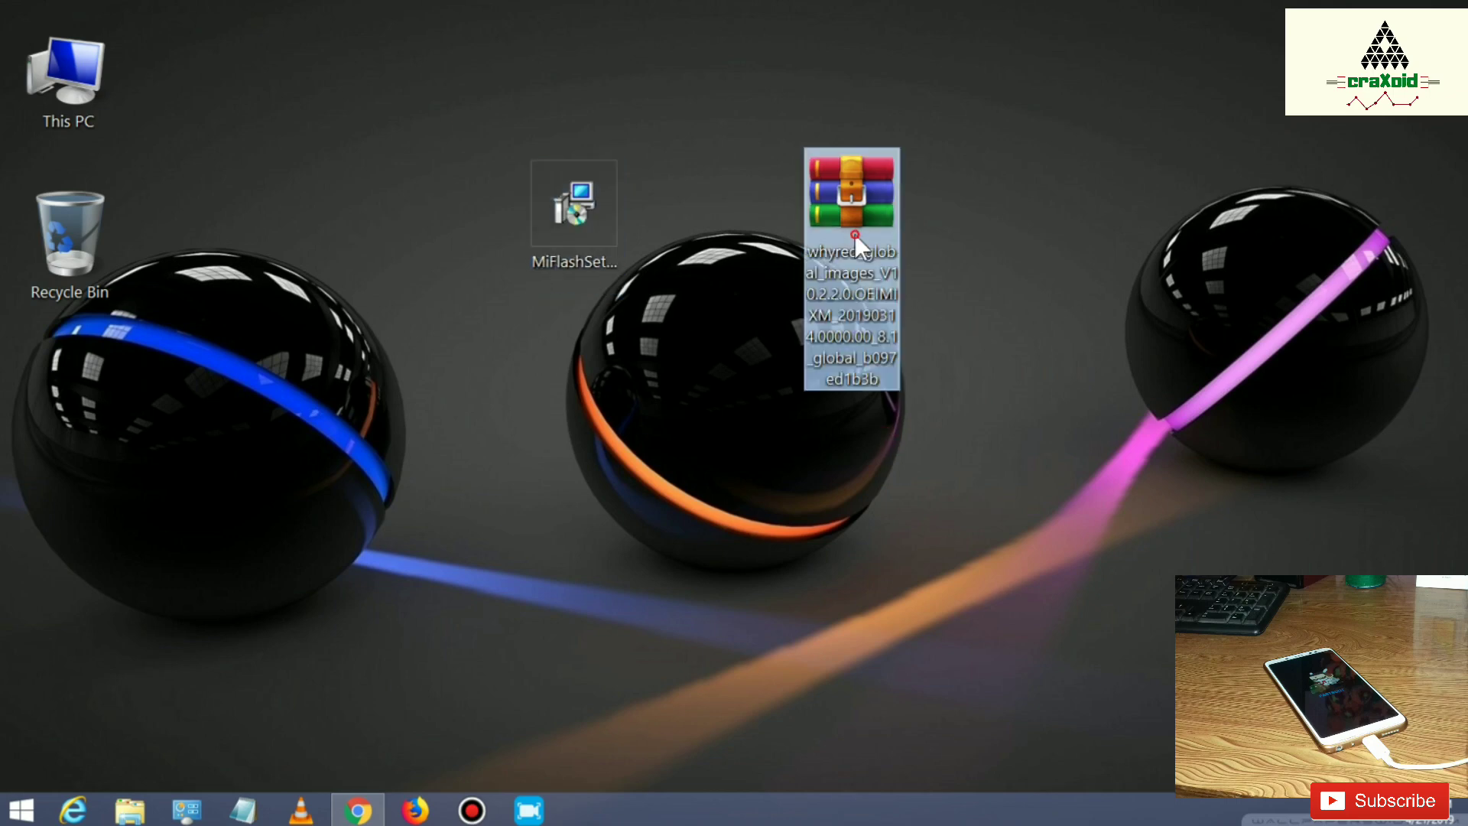
{"action": "left_click", "coordinate": [421, 589]}
Check the MIUI Fastboot Update guide's Flashing Tool link, then show the whyred archive's options.
{"action": "left_click", "coordinate": [358, 812]}
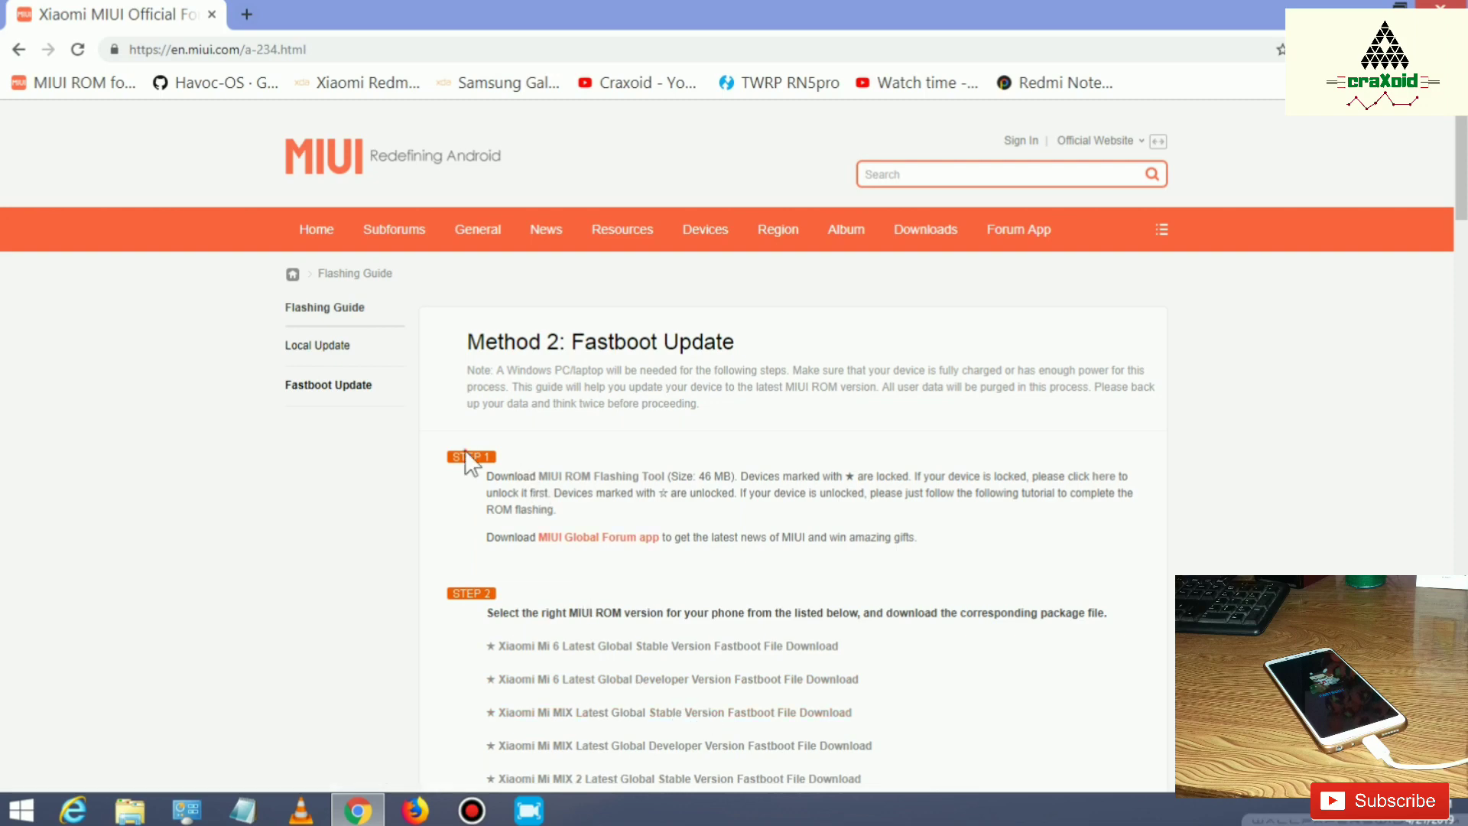
{"action": "left_click", "coordinate": [580, 474]}
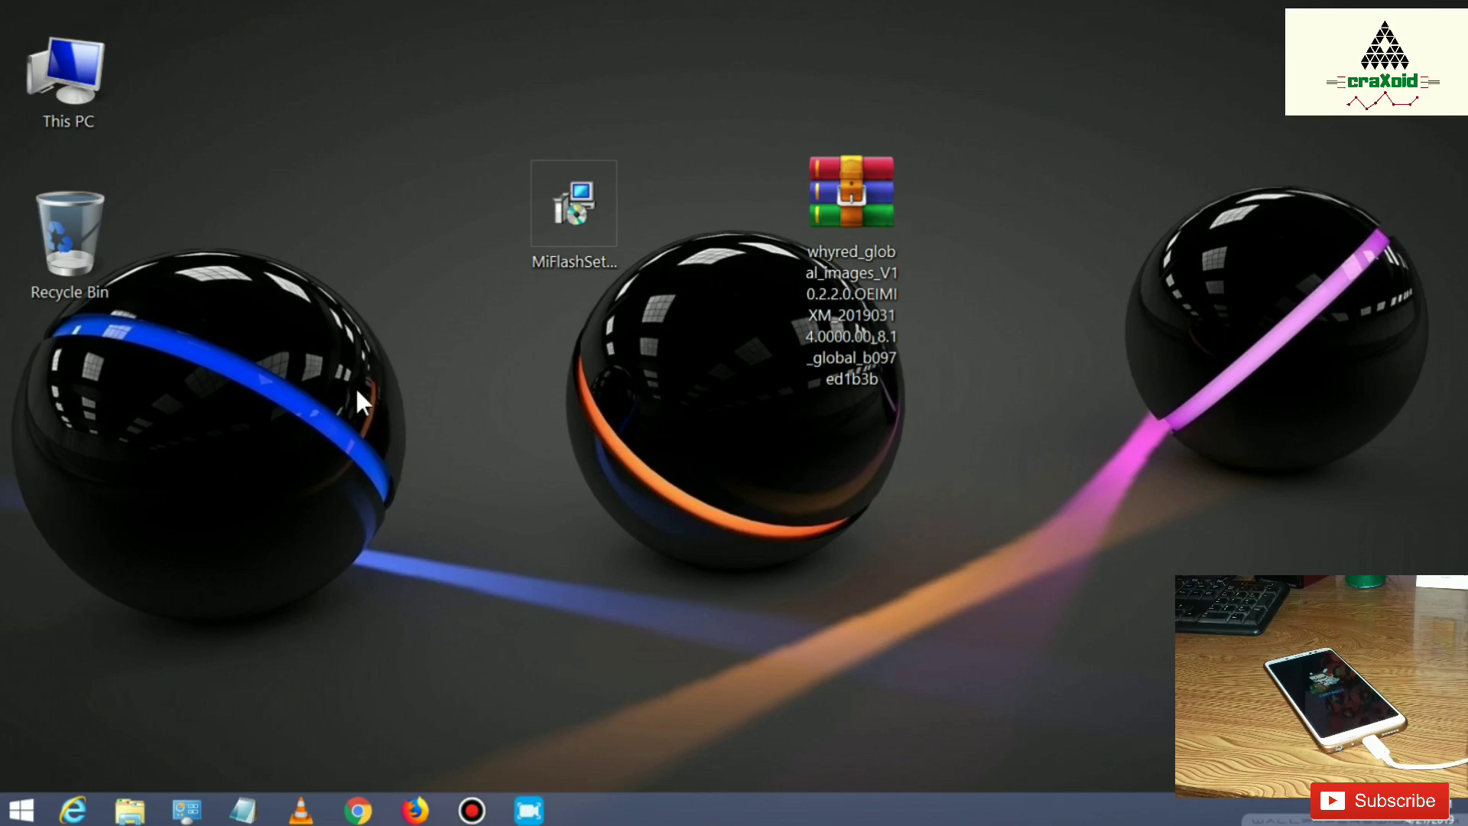
{"action": "right_click", "coordinate": [350, 376]}
{"action": "left_click", "coordinate": [390, 438]}
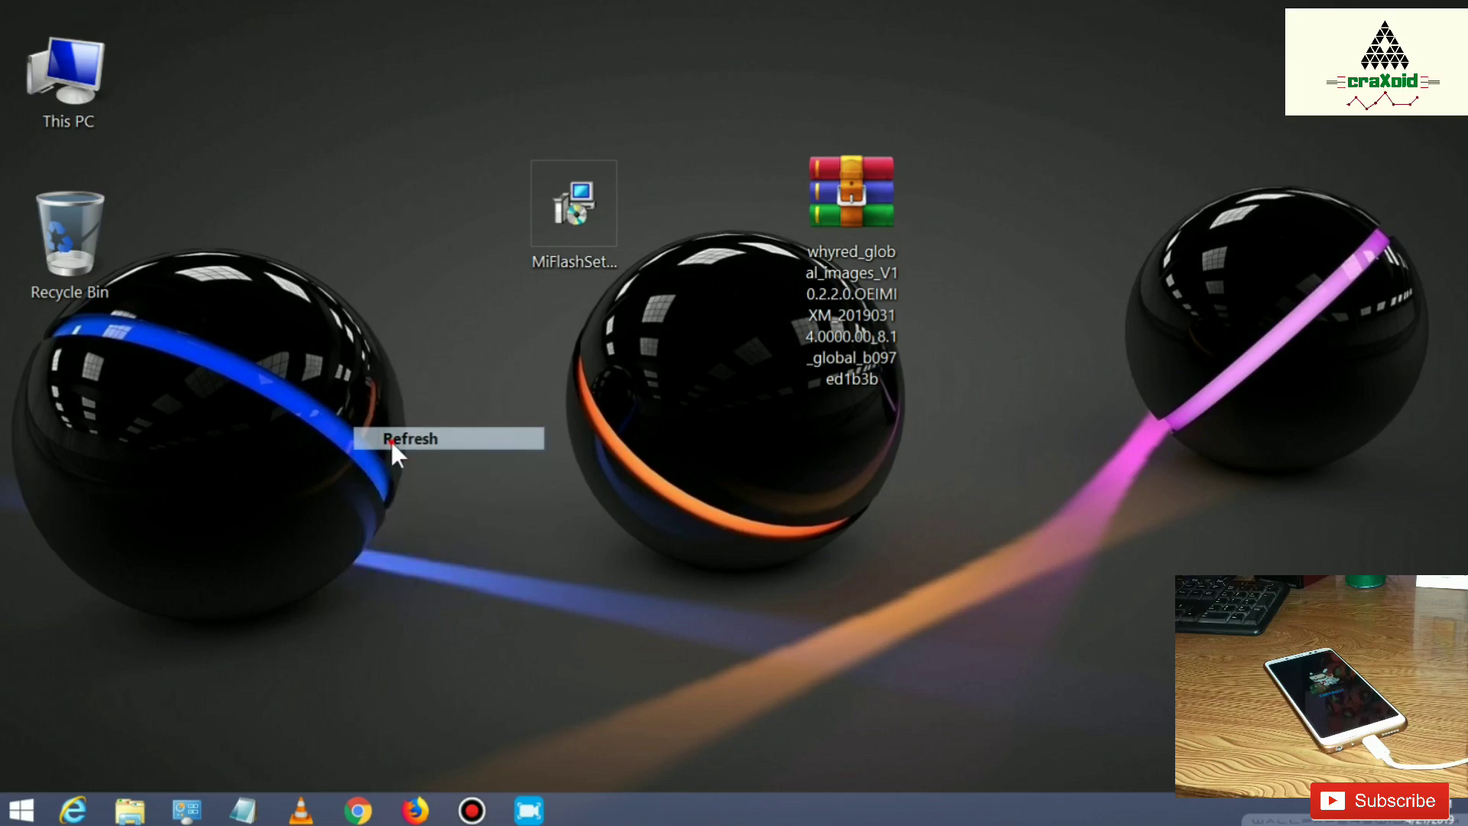
{"action": "left_click", "coordinate": [885, 239]}
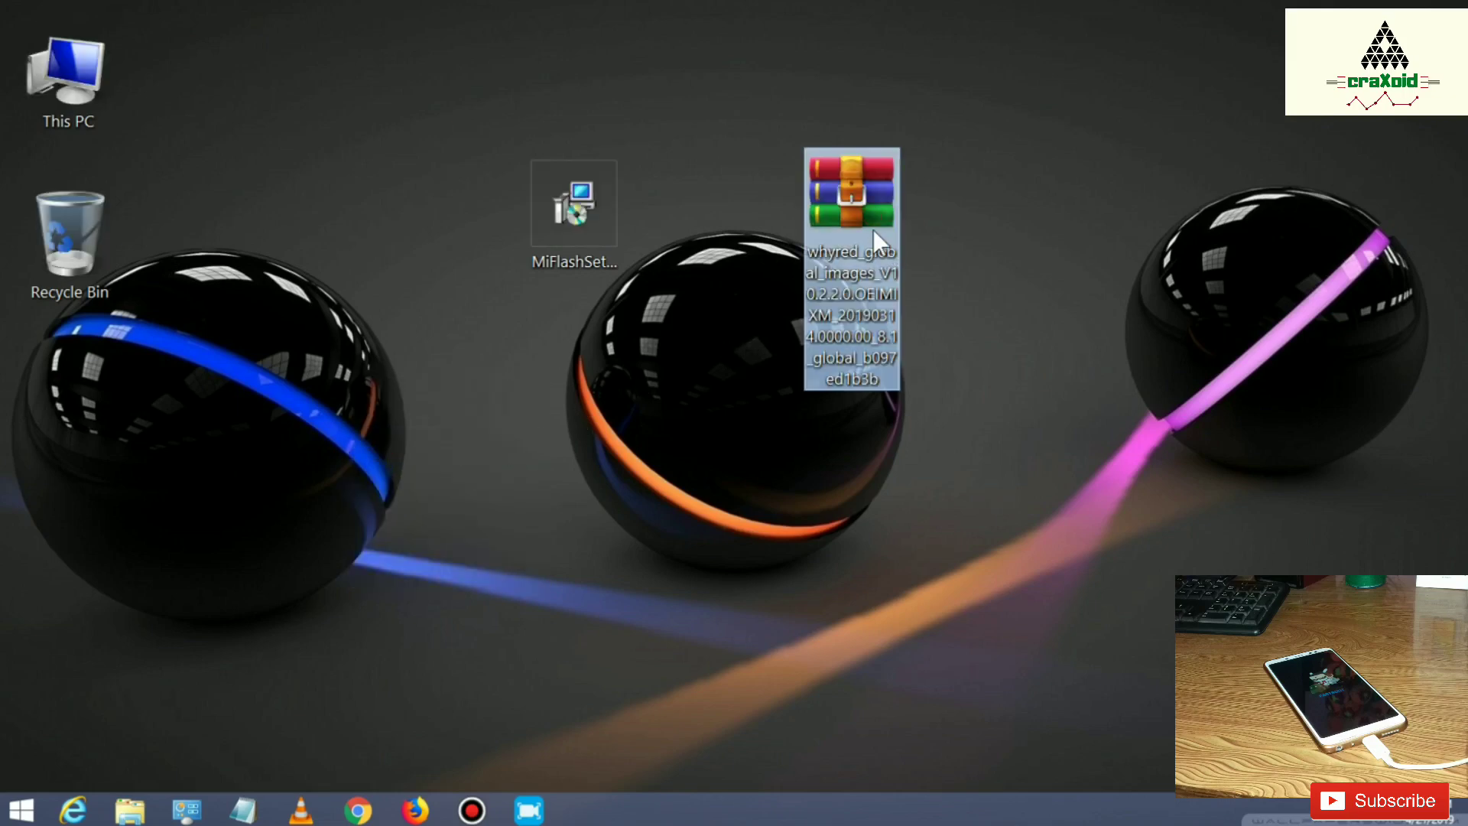
{"action": "right_click", "coordinate": [874, 230]}
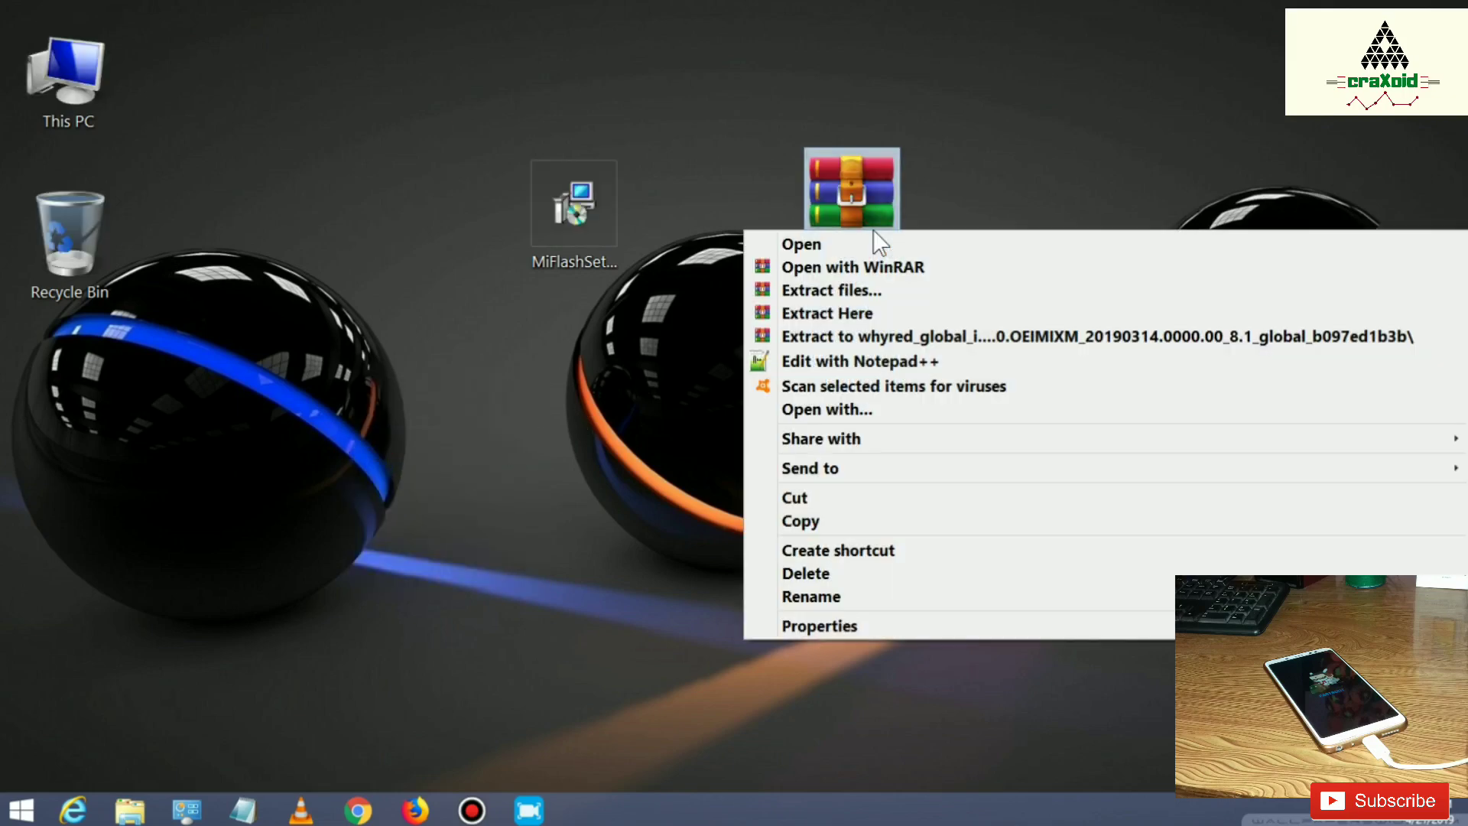
Extract the whyred ROM archive onto the desktop and move its progress window aside.
{"action": "left_click", "coordinate": [898, 313]}
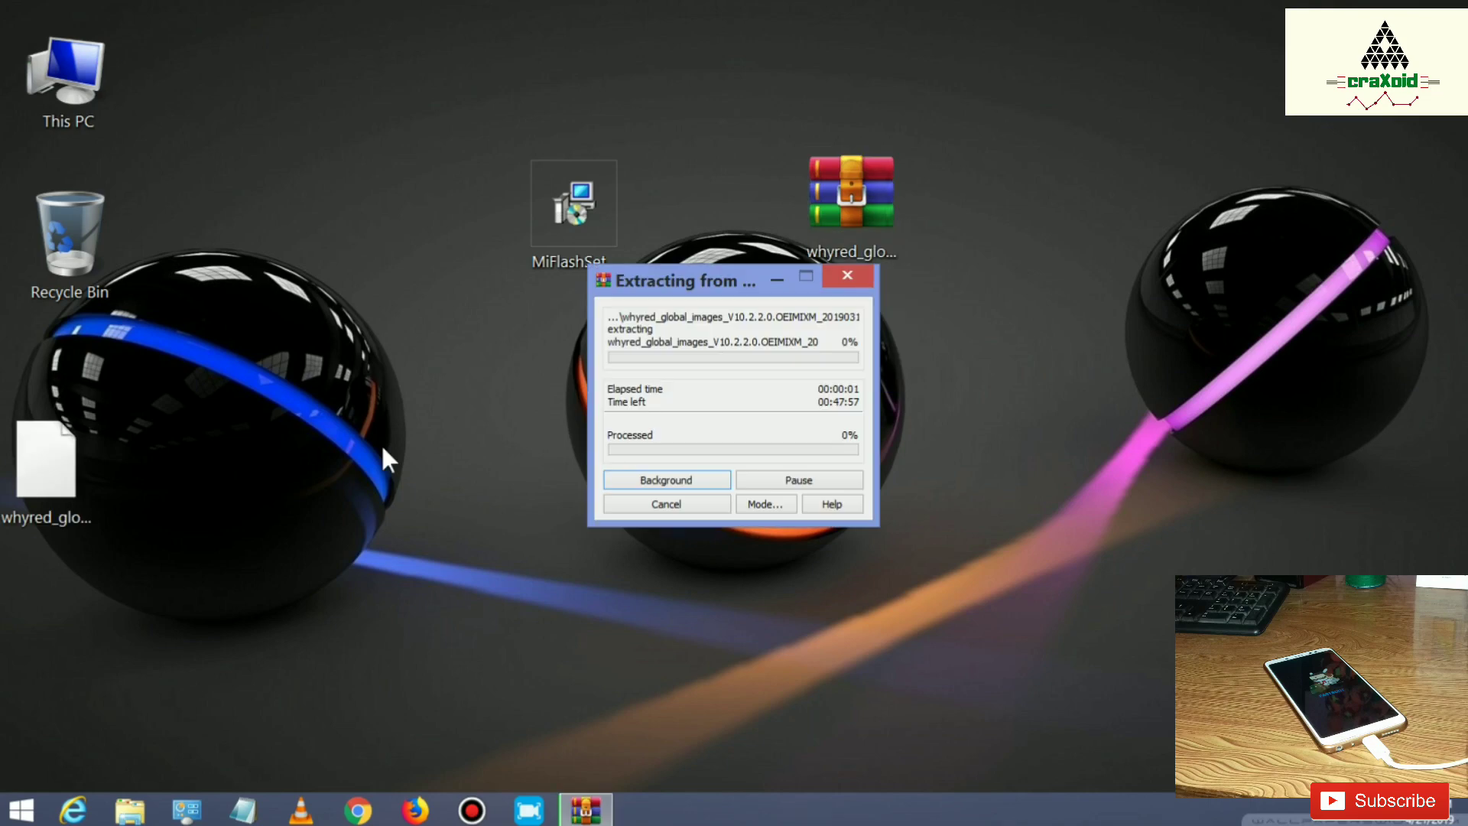
{"action": "left_click_drag", "start_coordinate": [666, 270], "coordinate": [1000, 164]}
{"action": "left_click", "coordinate": [590, 354]}
{"action": "right_click", "coordinate": [591, 355]}
{"action": "left_click", "coordinate": [635, 417]}
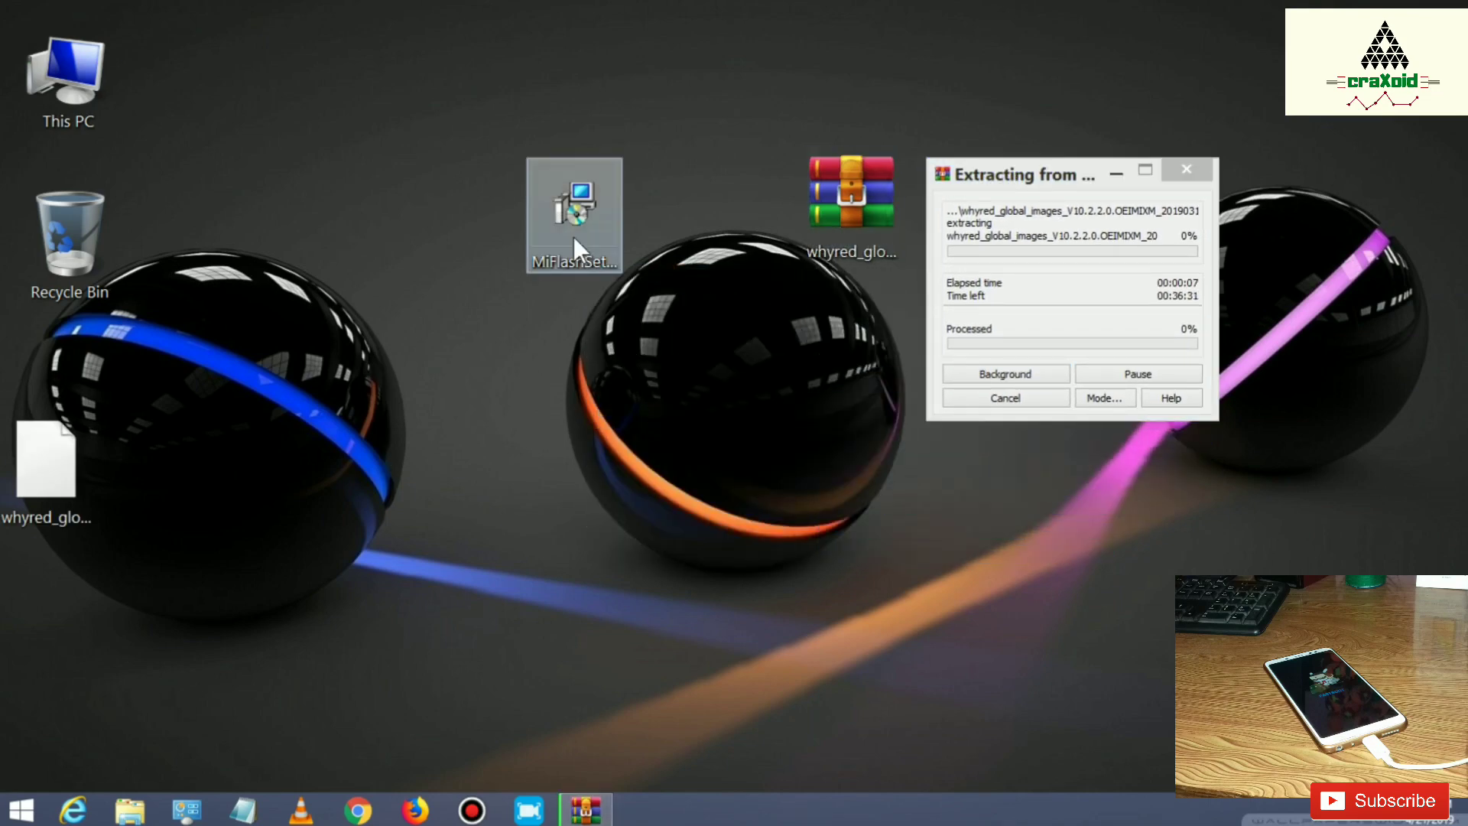
Launch the MiFlashSetup installer with its Install option.
{"action": "left_click", "coordinate": [589, 217]}
{"action": "right_click", "coordinate": [590, 217]}
{"action": "left_click", "coordinate": [653, 231]}
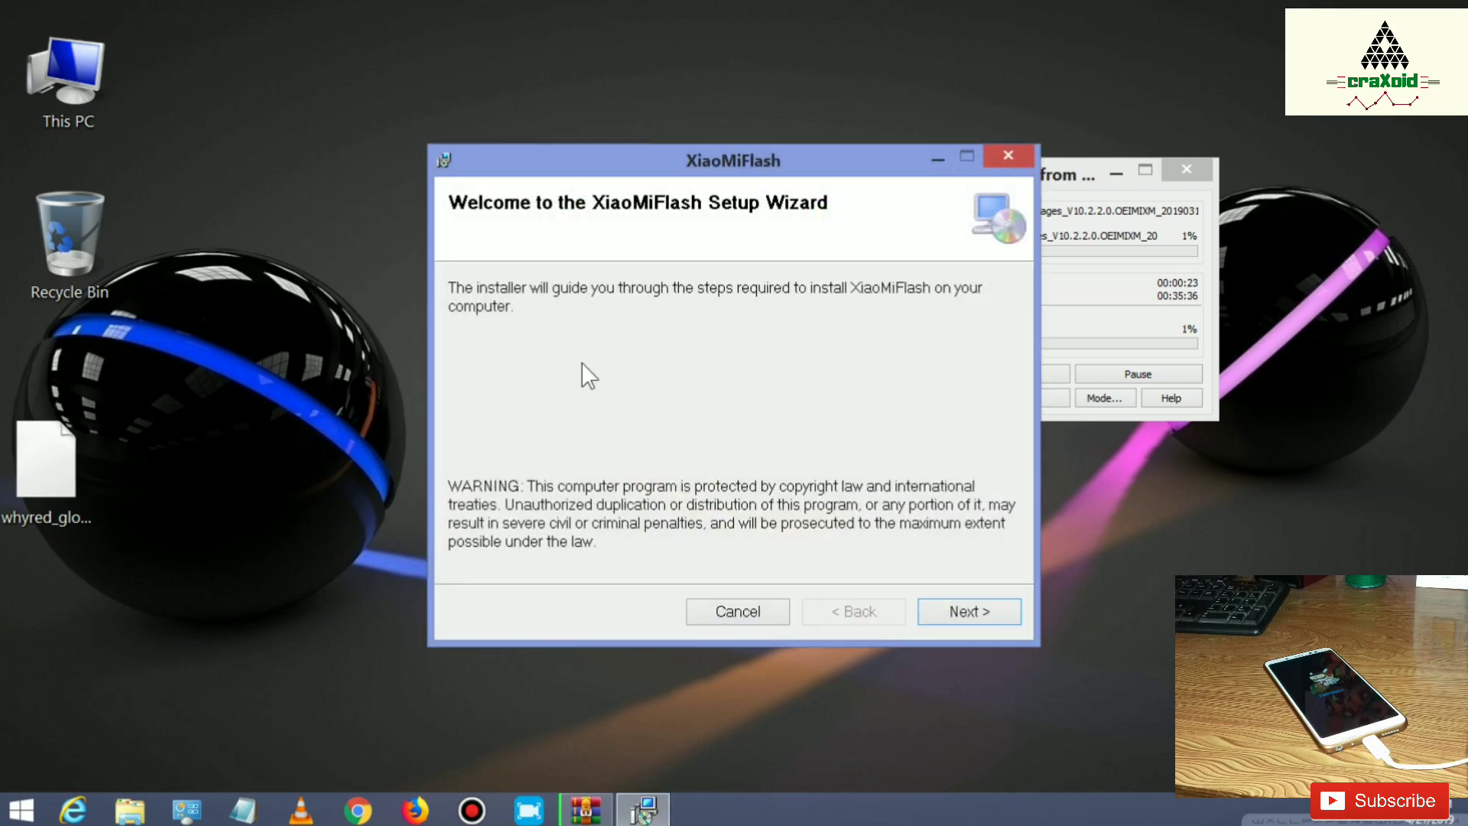
Install XiaoMiFlash into the default folder and close the finished installer.
{"action": "left_click", "coordinate": [965, 611]}
{"action": "left_click", "coordinate": [965, 611]}
{"action": "left_click", "coordinate": [965, 611]}
{"action": "left_click_drag", "start_coordinate": [535, 174], "coordinate": [454, 125]}
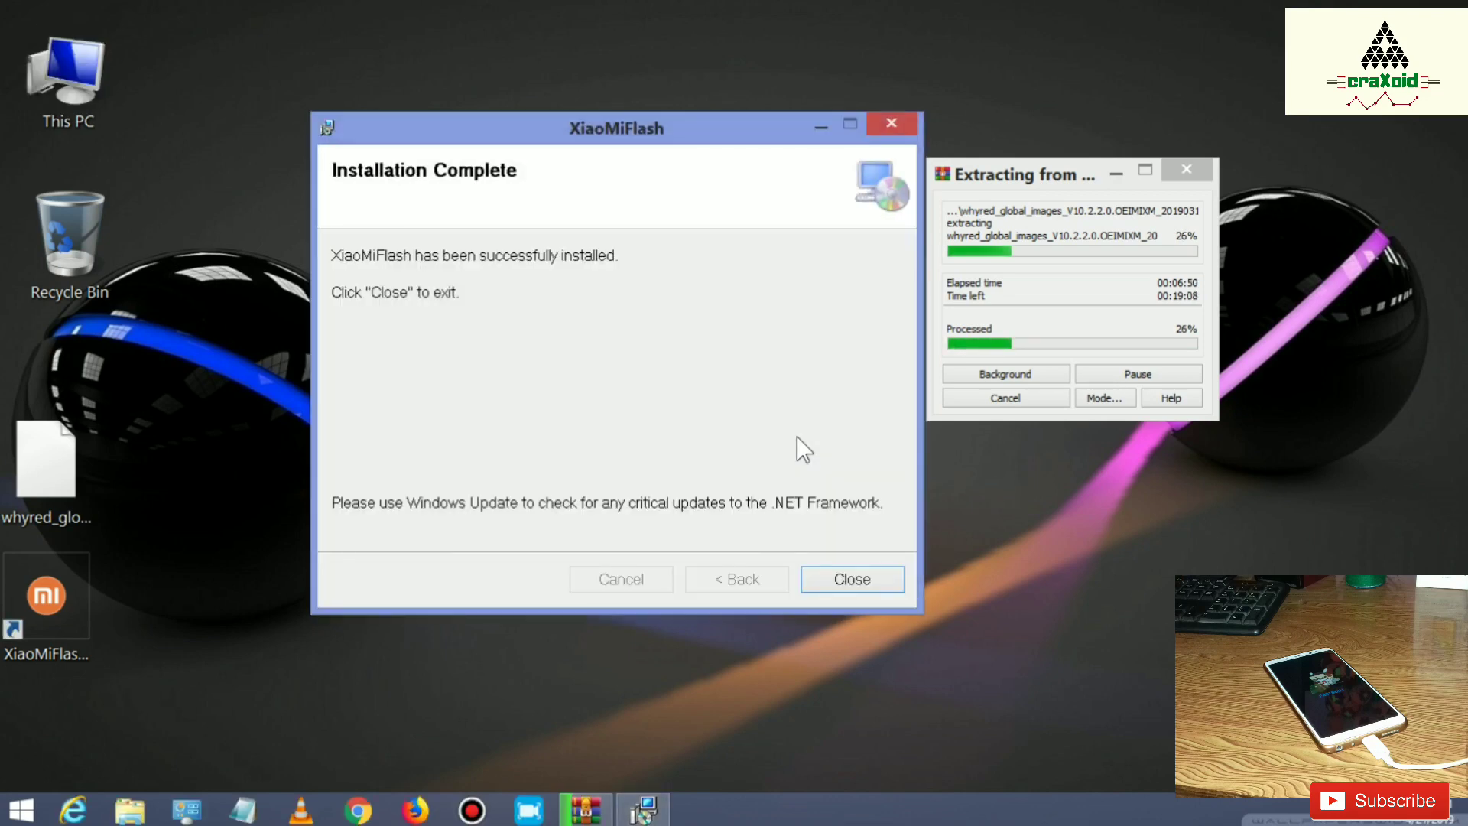
{"action": "left_click", "coordinate": [834, 576]}
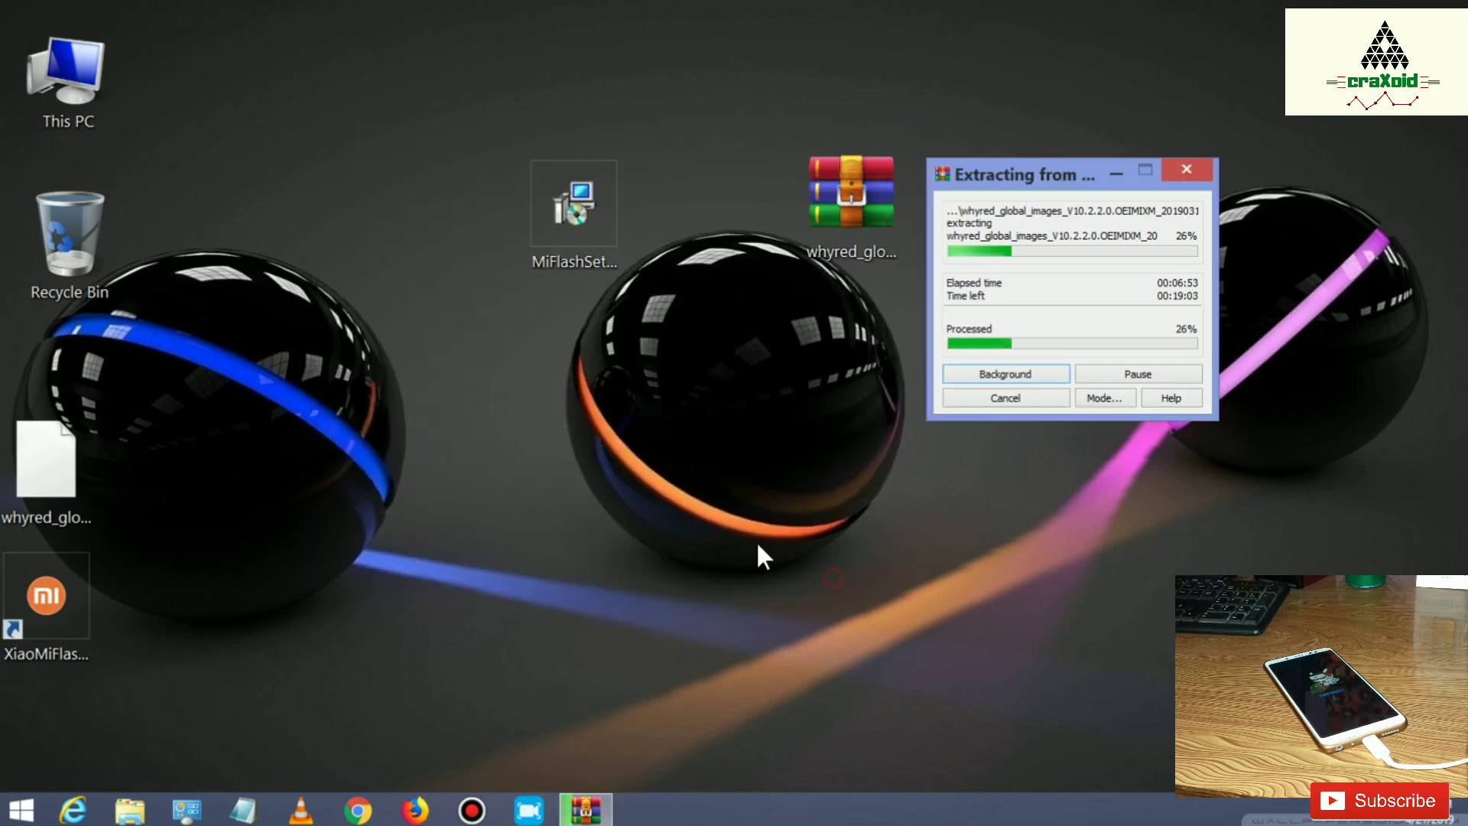
{"action": "right_click", "coordinate": [639, 358]}
Refresh the desktop after extraction and drag the extracted whyred file beneath the ROM archive.
{"action": "left_click", "coordinate": [683, 421]}
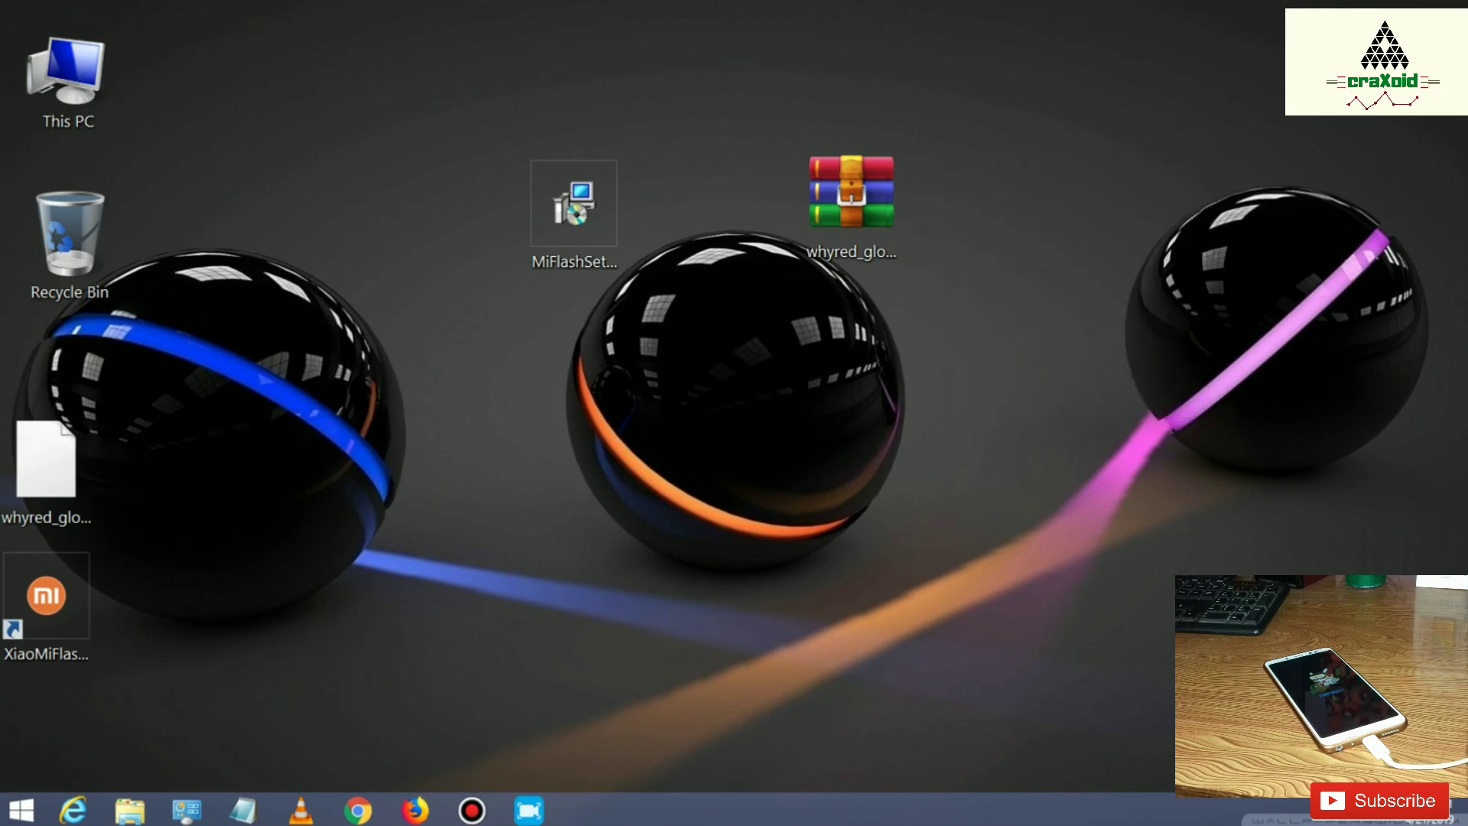
{"action": "right_click", "coordinate": [1017, 468]}
{"action": "left_click", "coordinate": [1059, 515]}
{"action": "left_click_drag", "start_coordinate": [46, 483], "coordinate": [841, 341]}
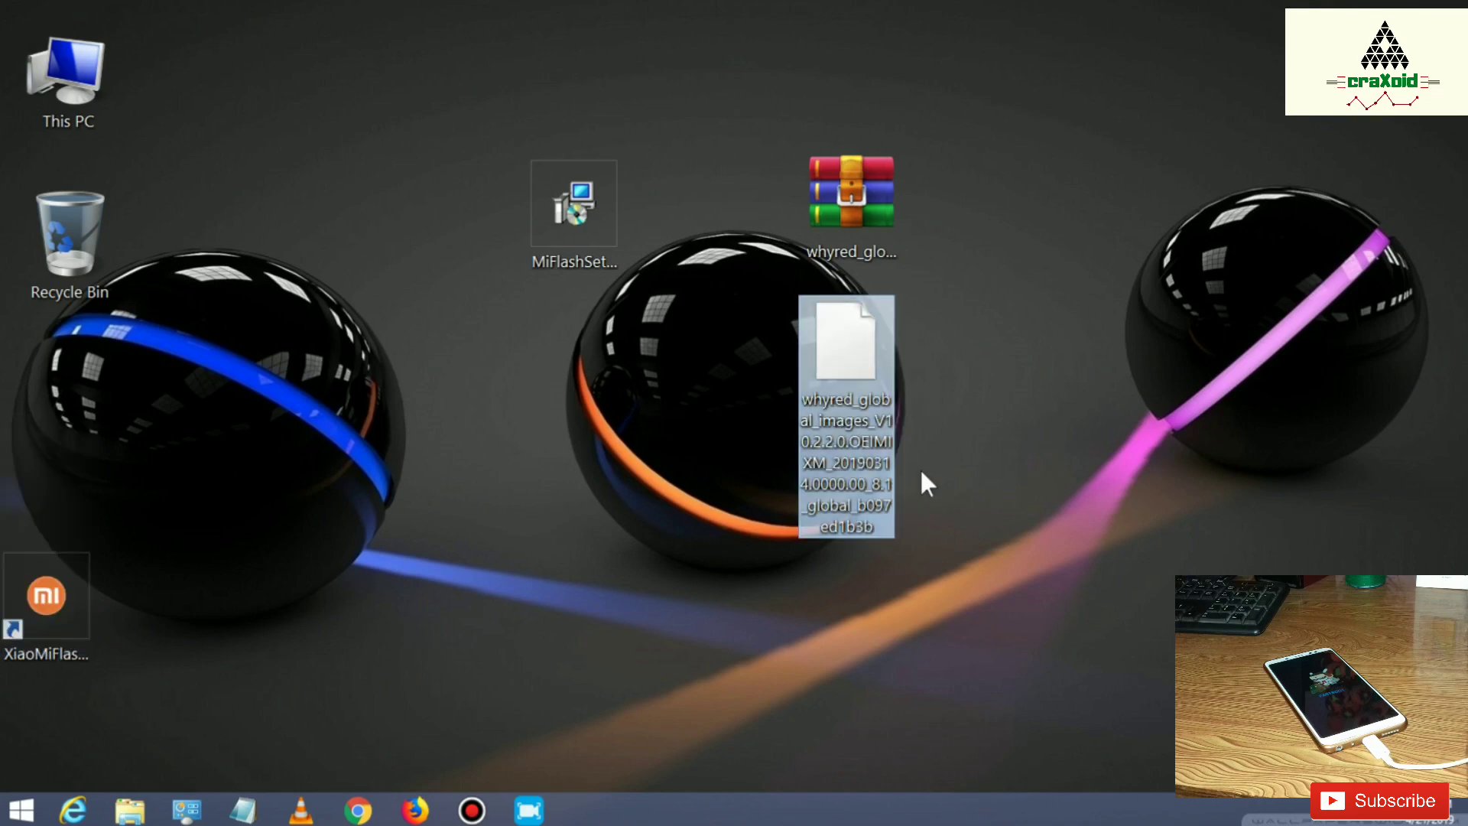
Rename the extracted whyred file to end in .zip and confirm the extension change.
{"action": "left_click", "coordinate": [1022, 463]}
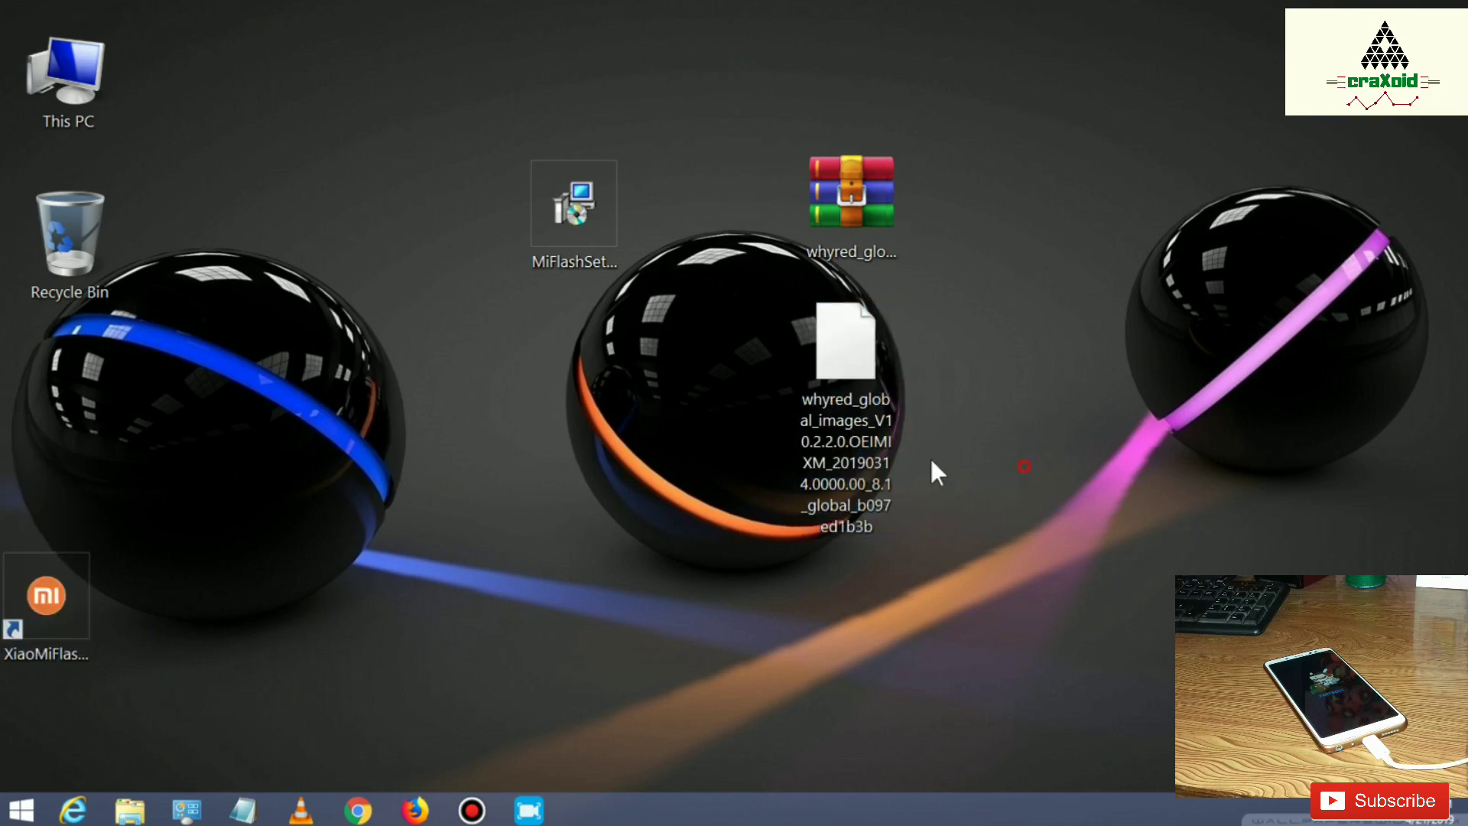
{"action": "right_click", "coordinate": [851, 359]}
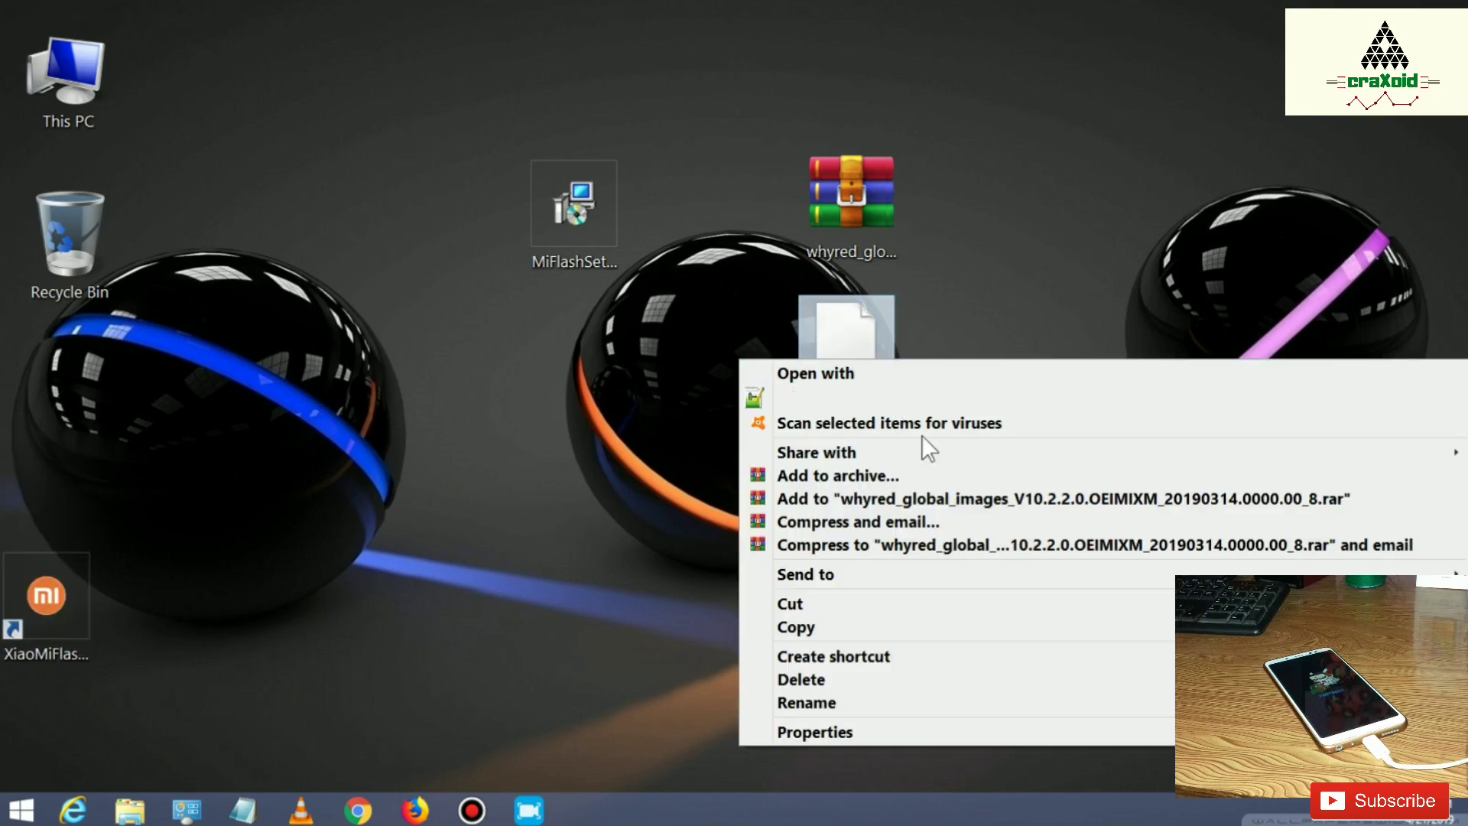
{"action": "left_click", "coordinate": [851, 705]}
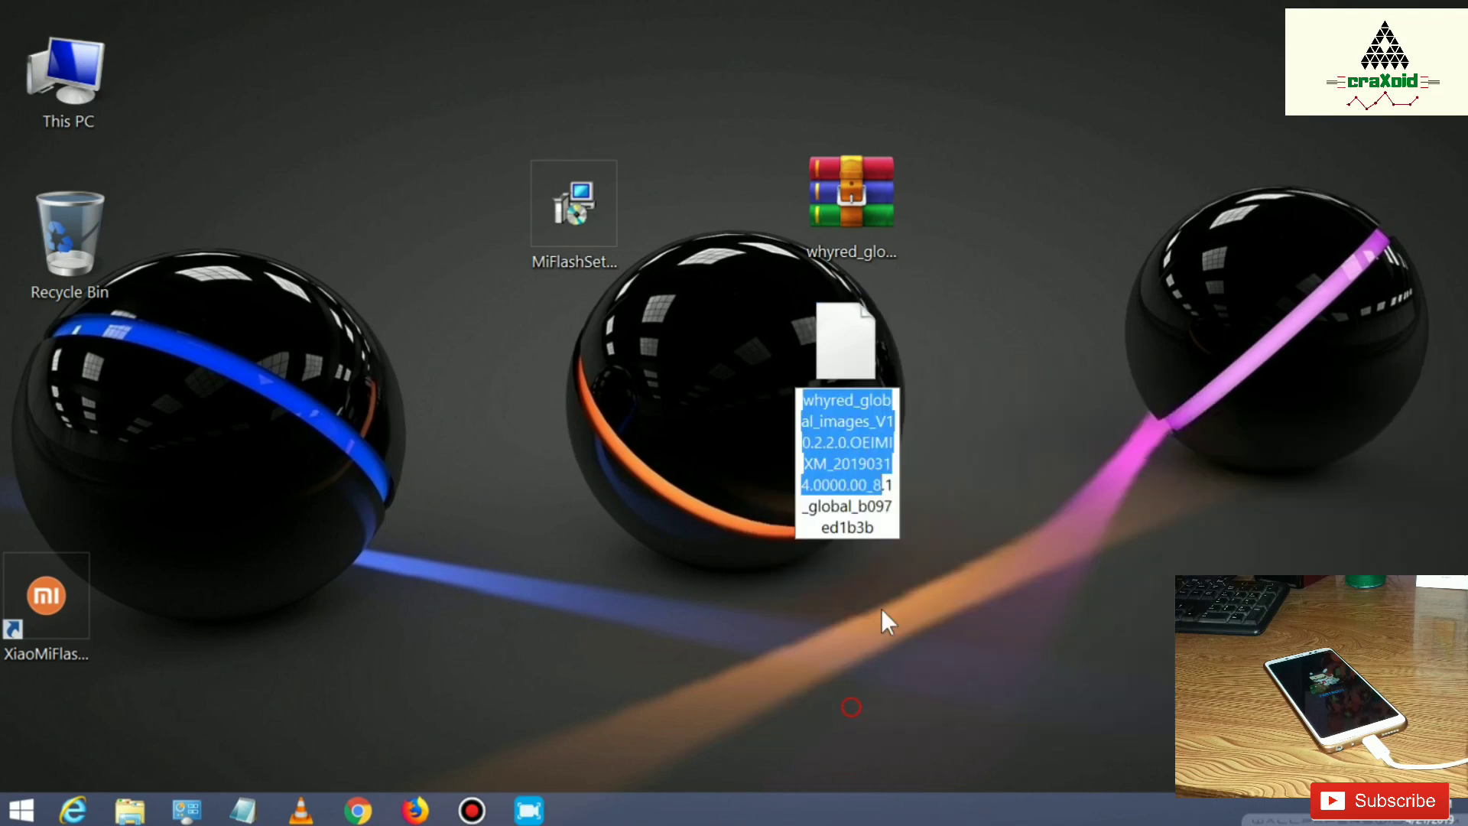
{"action": "left_click", "coordinate": [889, 529]}
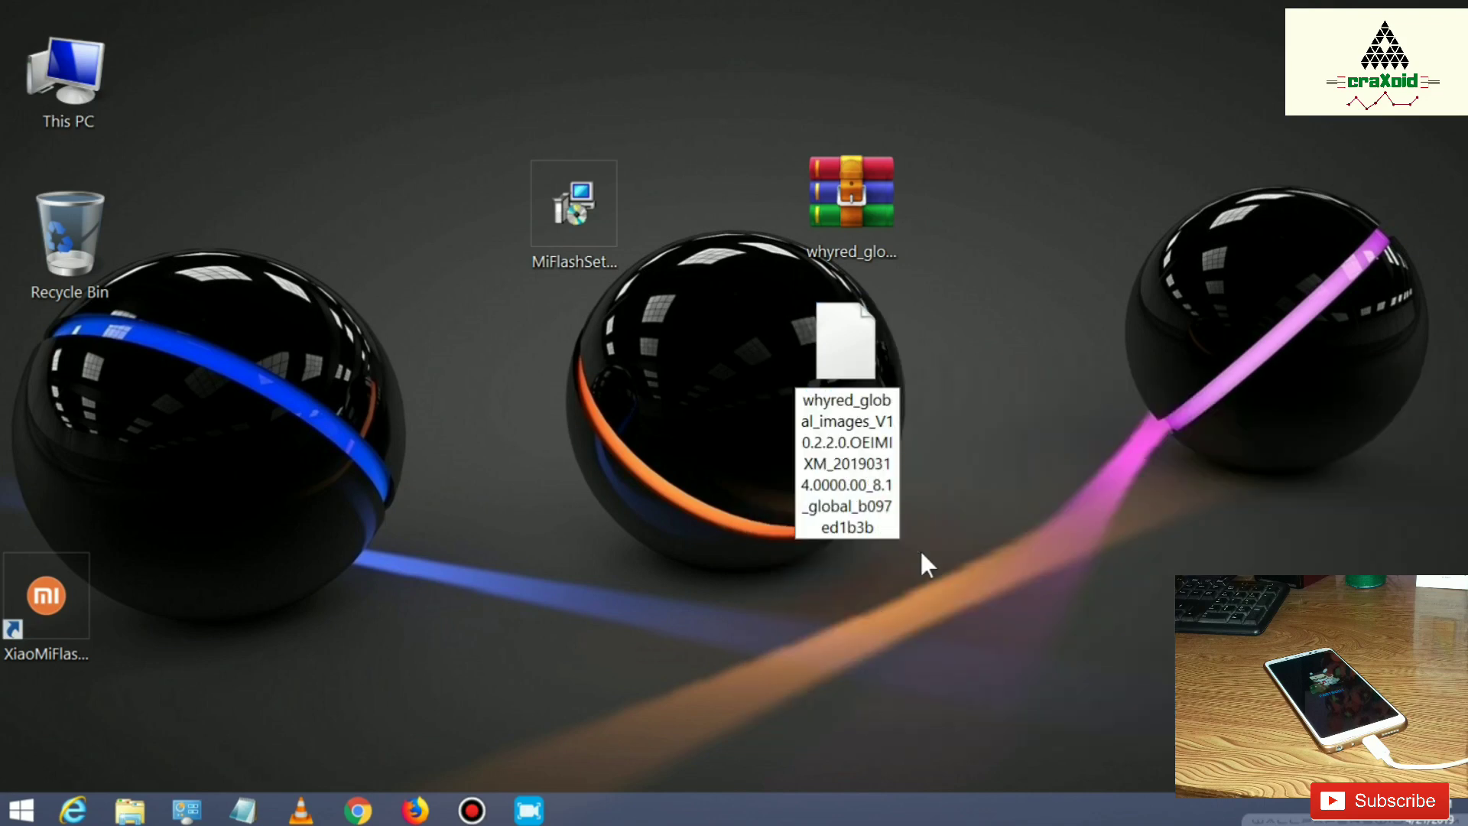
{"action": "type", "text": ".zip"}
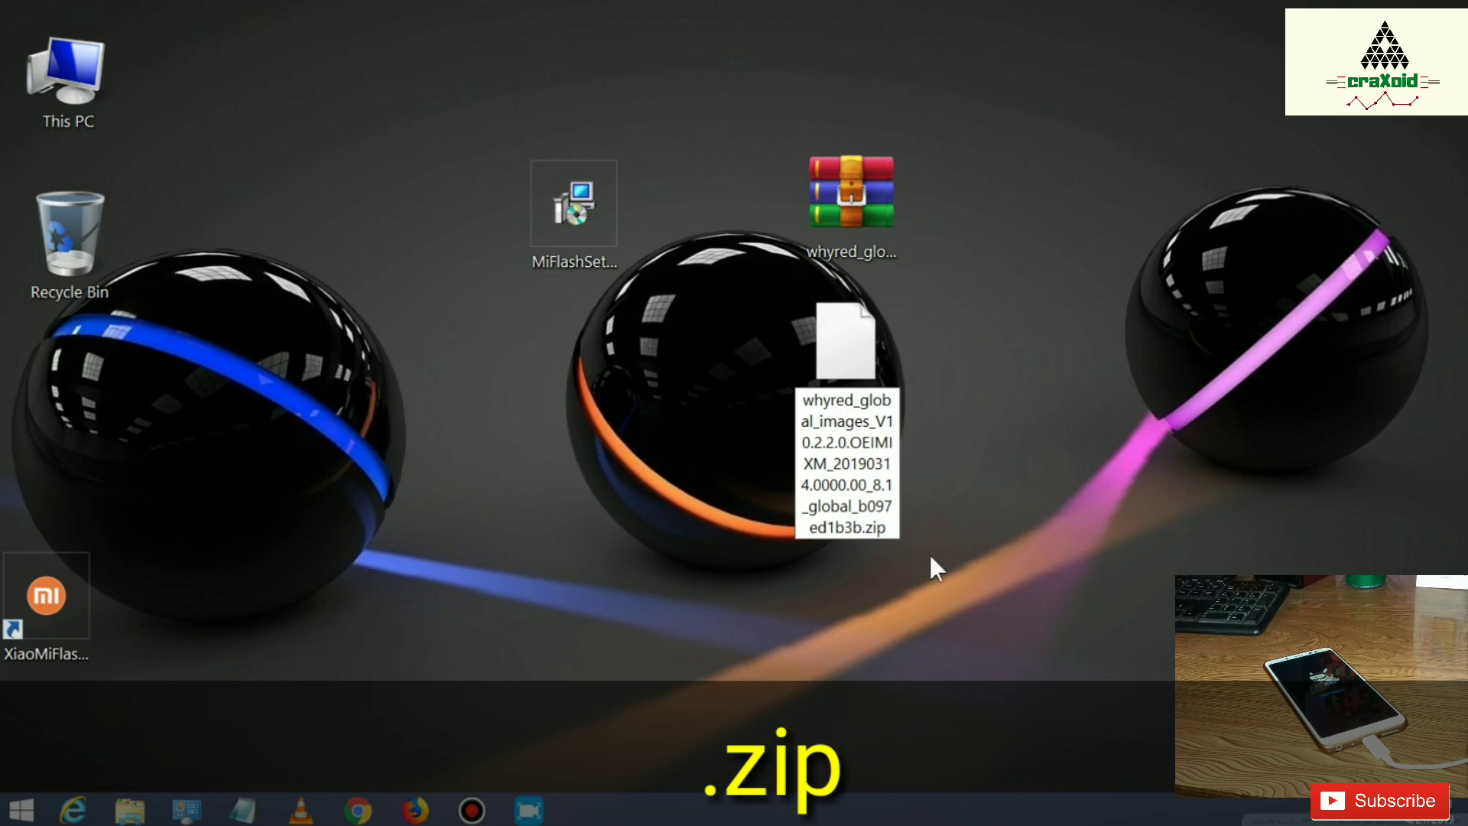
{"action": "key", "text": "Return"}
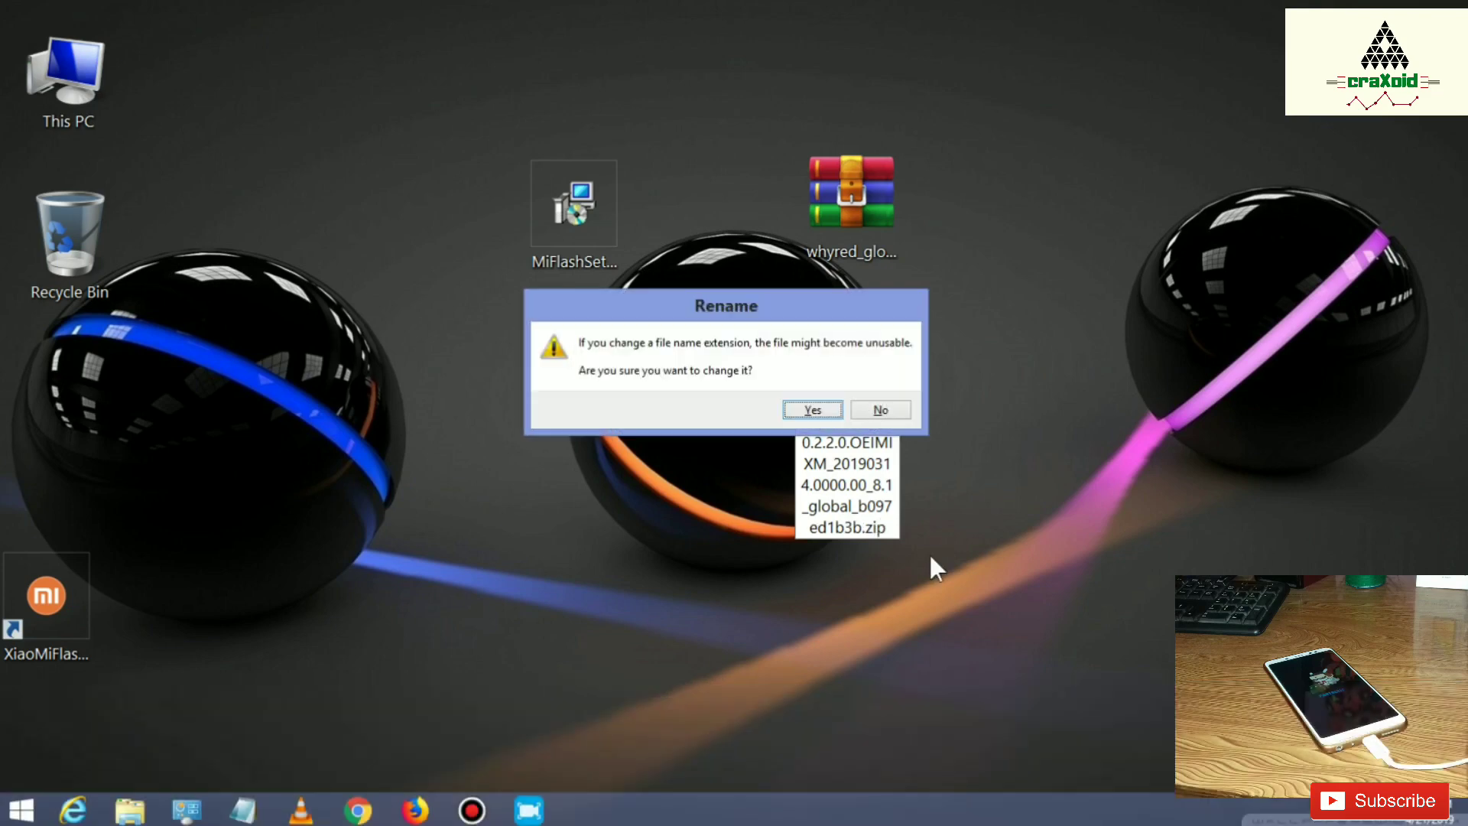
{"action": "left_click", "coordinate": [814, 411]}
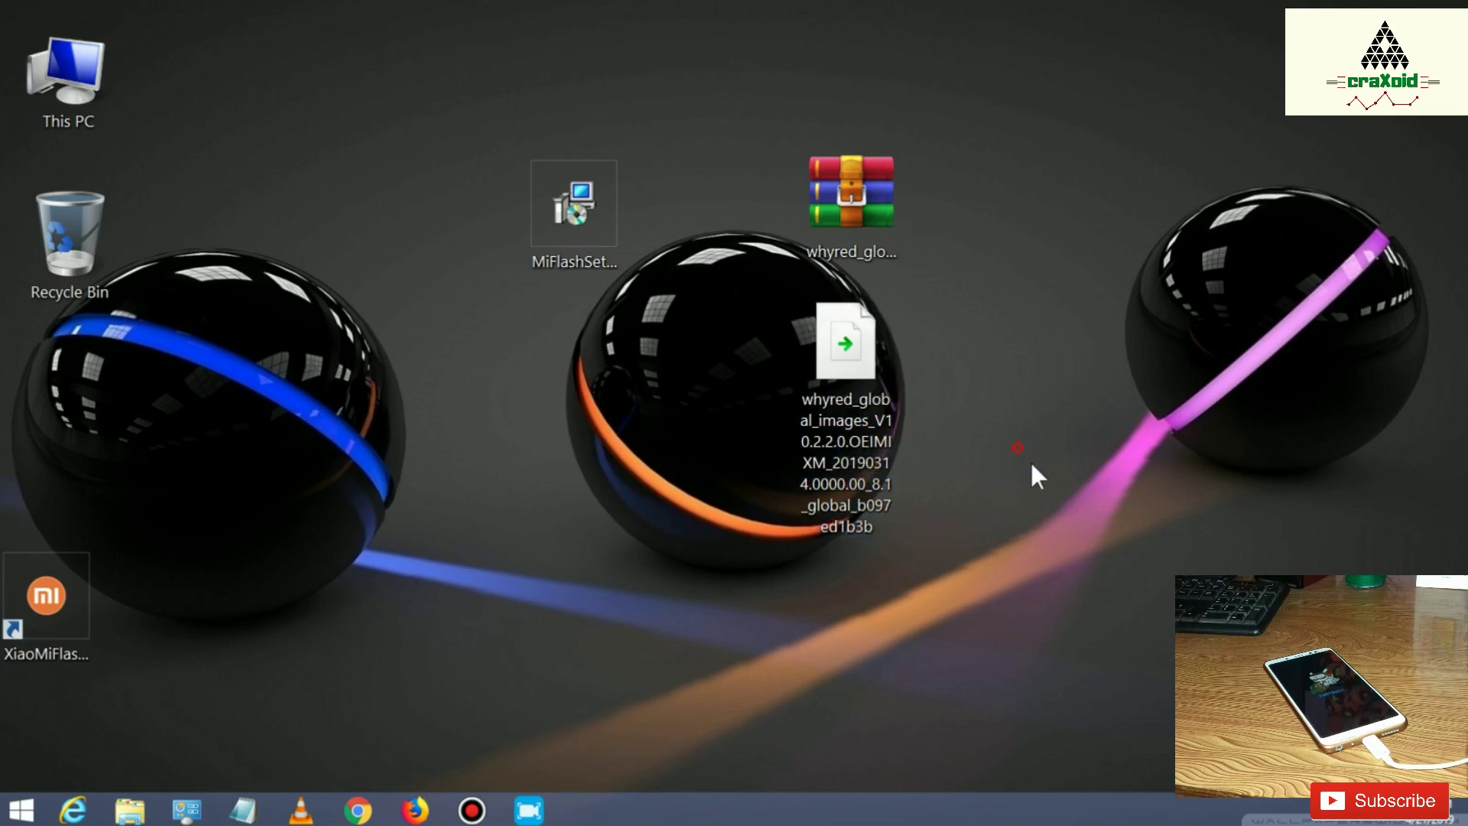
{"action": "right_click", "coordinate": [1024, 351]}
Extract the renamed whyred ROM ZIP onto the desktop with Extract Here.
{"action": "left_click", "coordinate": [1077, 413]}
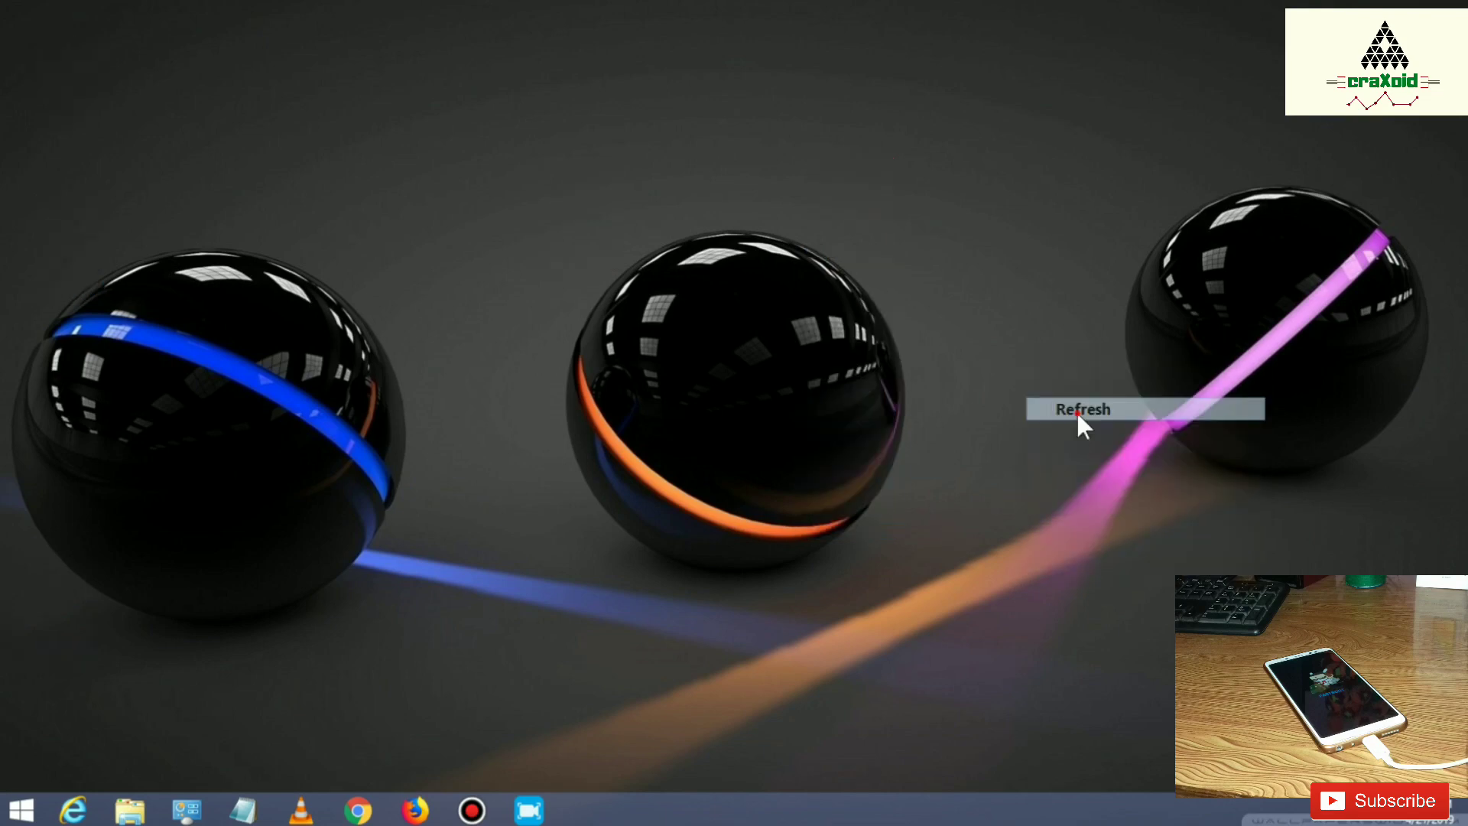
{"action": "left_click", "coordinate": [870, 360]}
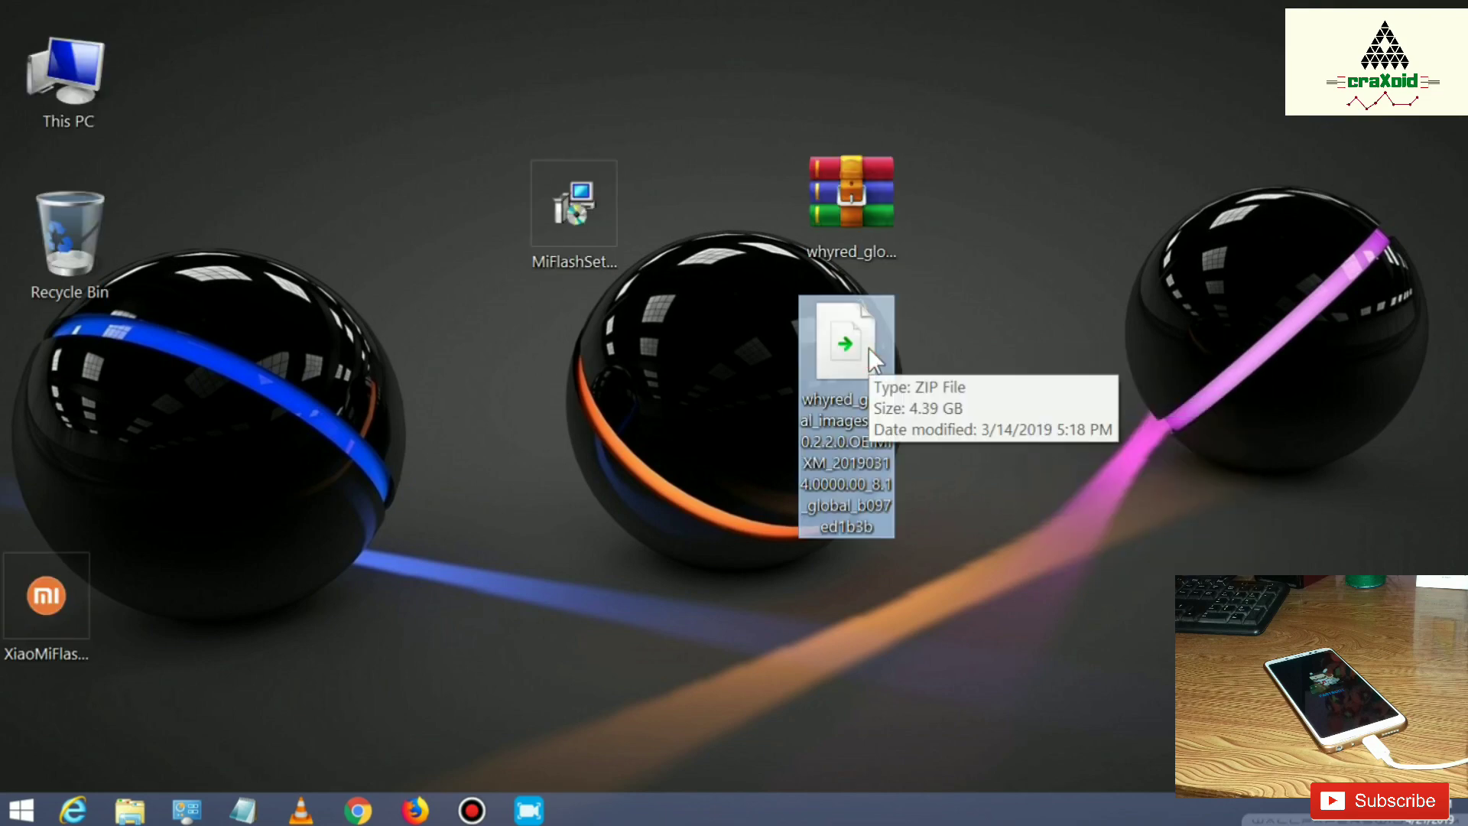
{"action": "right_click", "coordinate": [869, 349]}
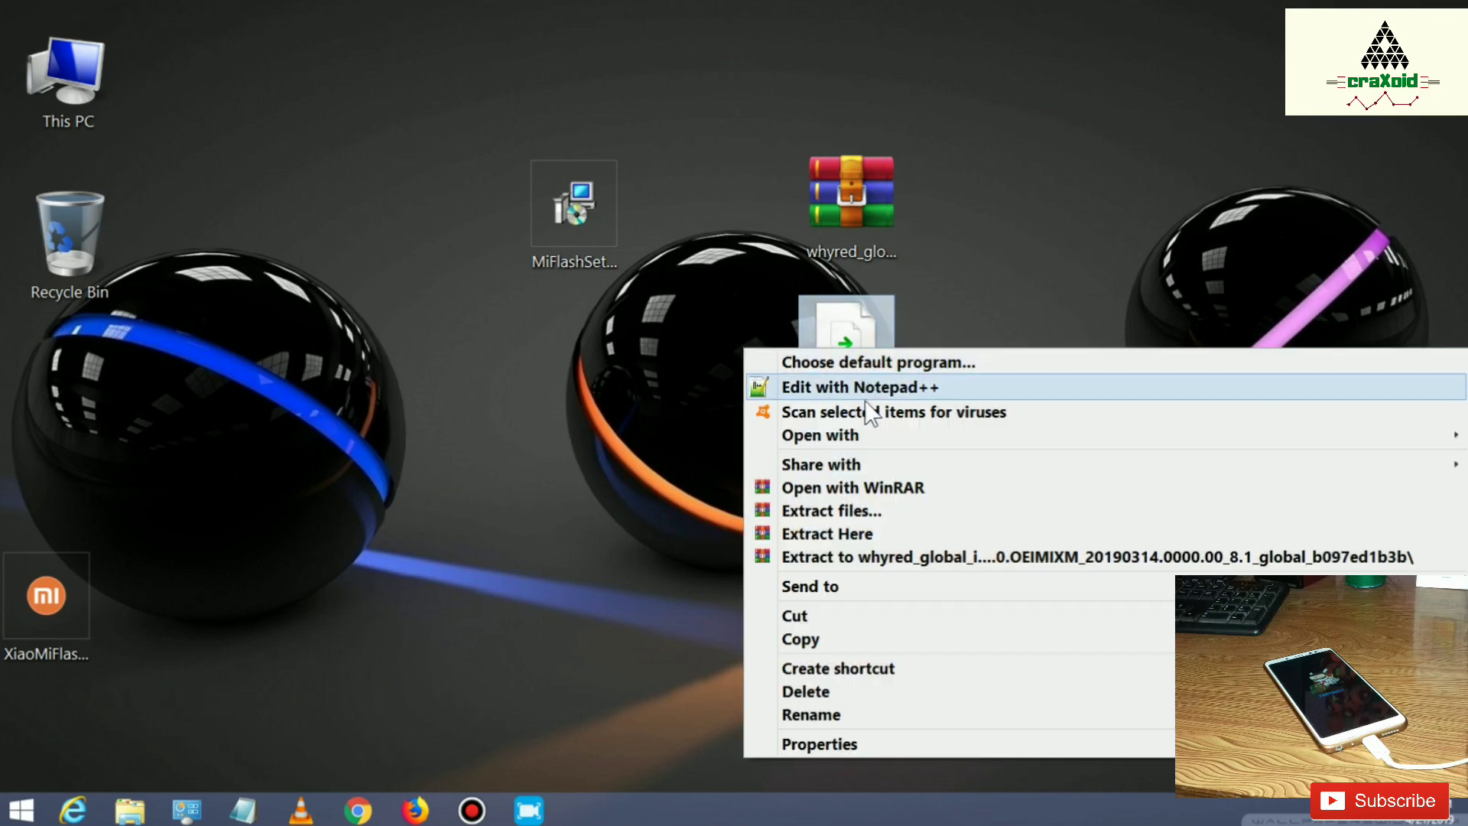
{"action": "left_click", "coordinate": [887, 535]}
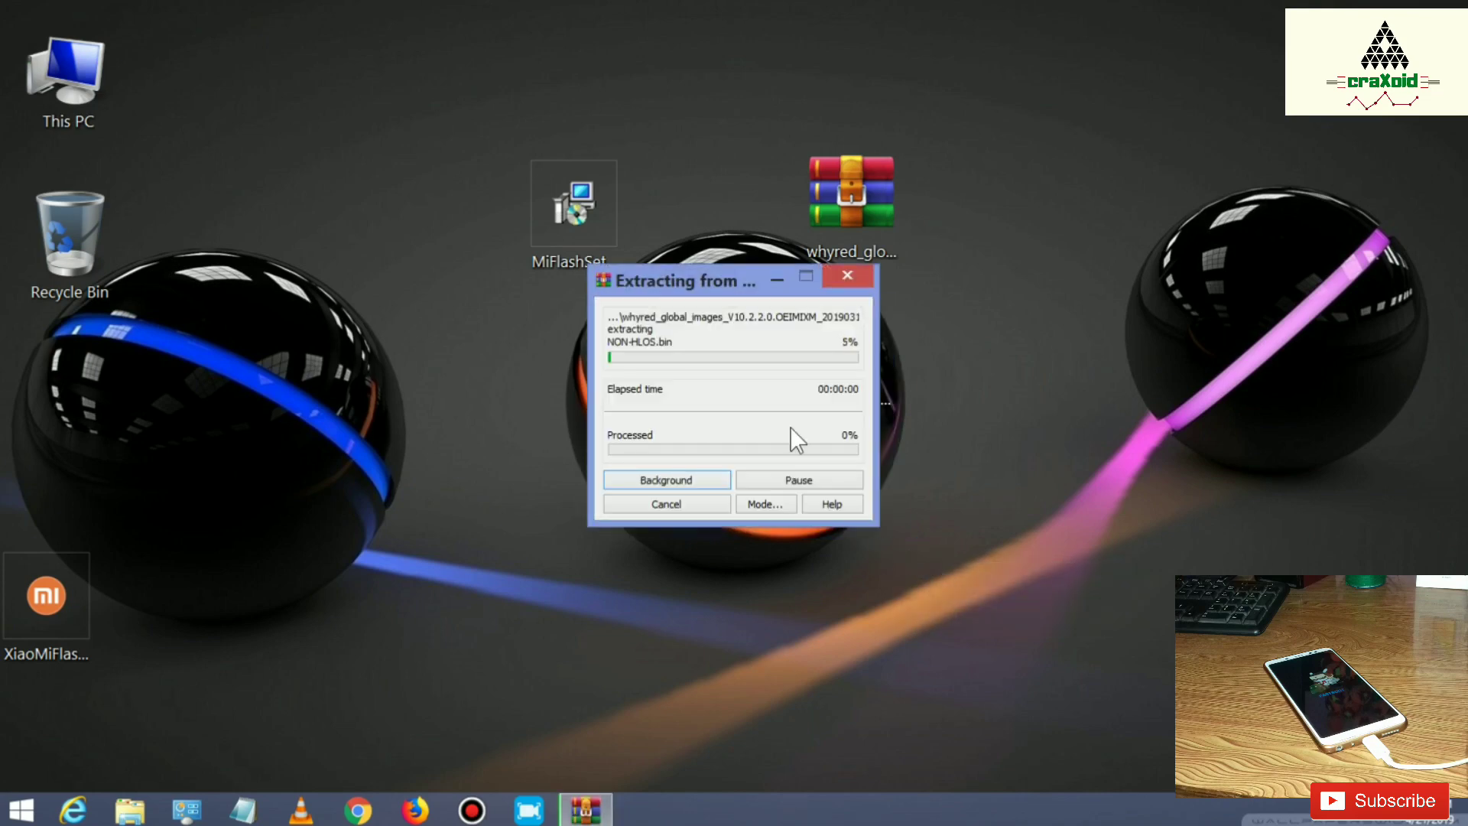
{"action": "left_click_drag", "start_coordinate": [734, 285], "coordinate": [1057, 263]}
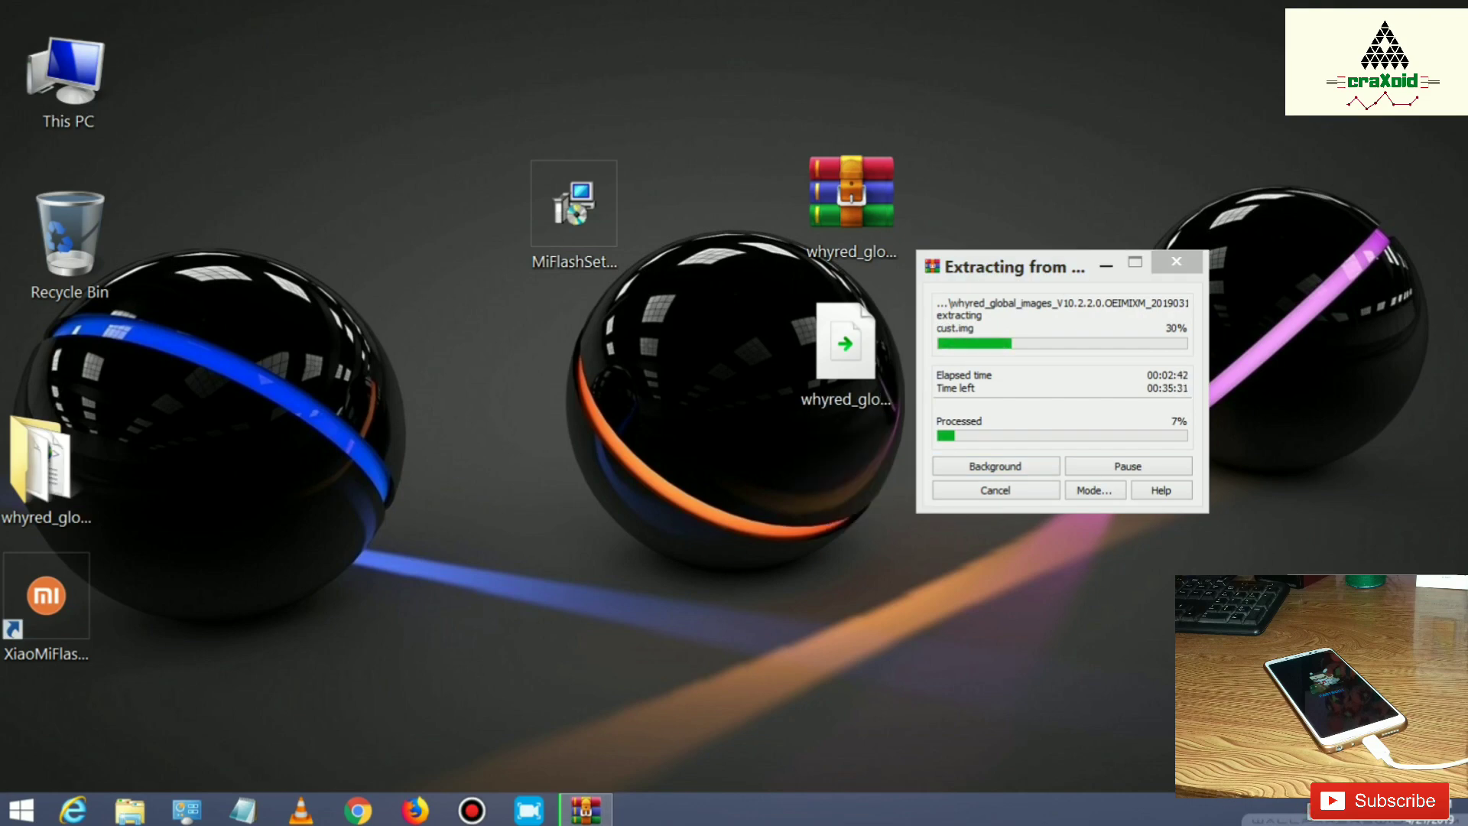
Move the extracted whyred_global_images folder to just below the ZIP.
{"action": "left_click", "coordinate": [879, 448]}
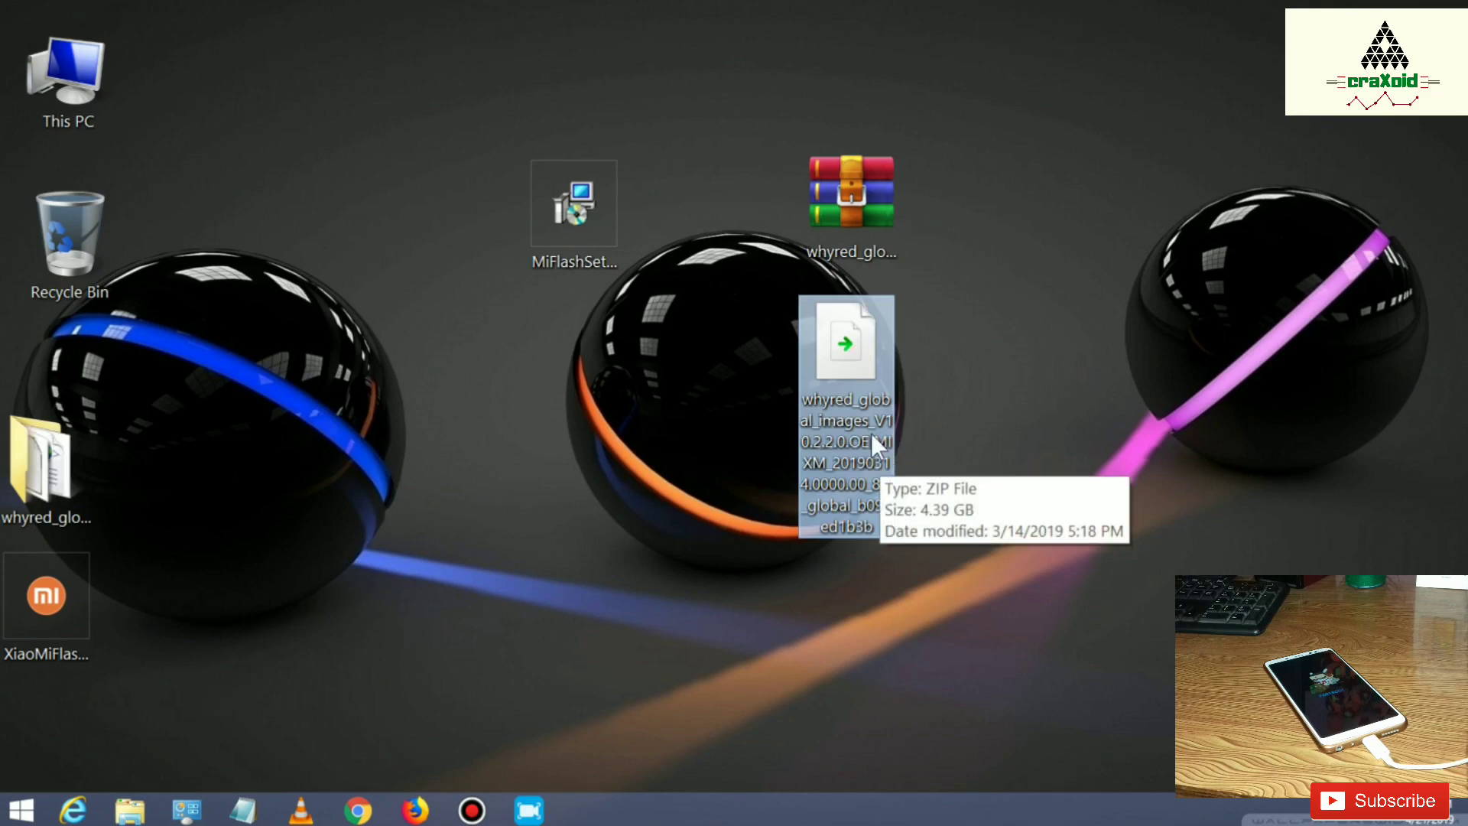
{"action": "left_click_drag", "start_coordinate": [56, 474], "coordinate": [872, 507]}
{"action": "left_click", "coordinate": [1038, 633]}
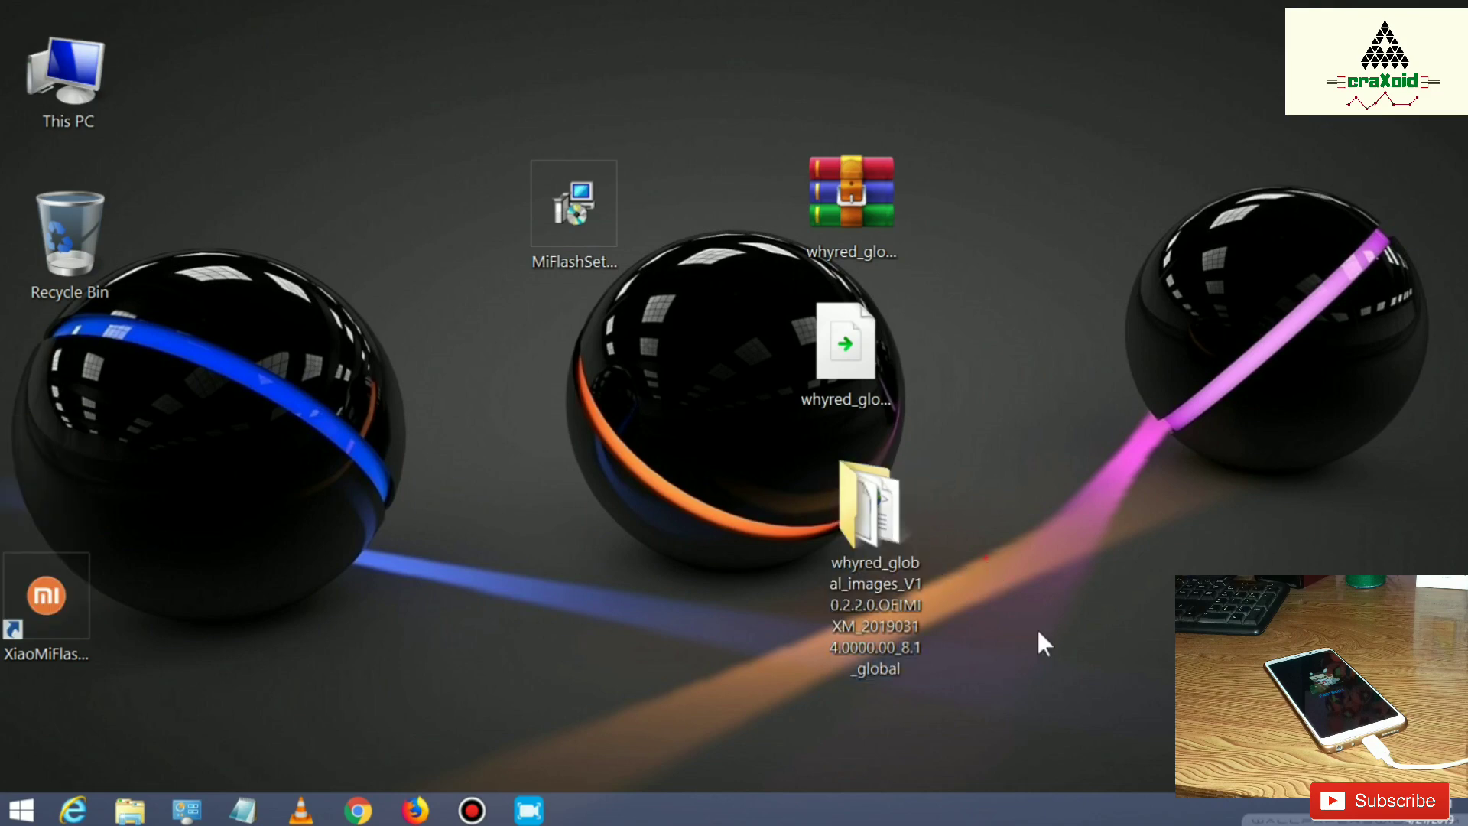
Copy the whyred ROM folder's full path from its window, close it, and centre the XiaoMiFlash shortcut.
{"action": "right_click", "coordinate": [901, 521]}
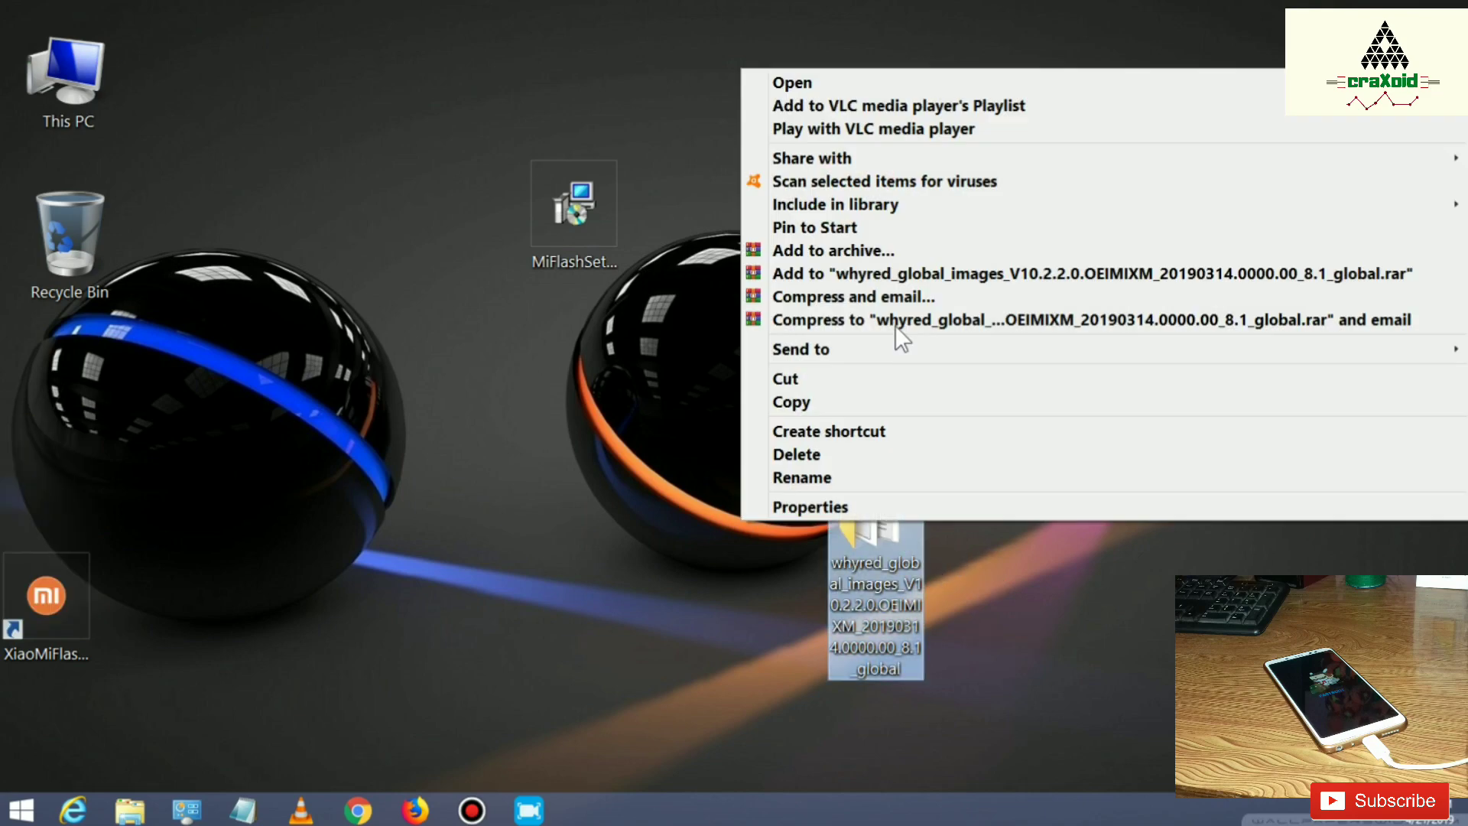
{"action": "left_click", "coordinate": [831, 81]}
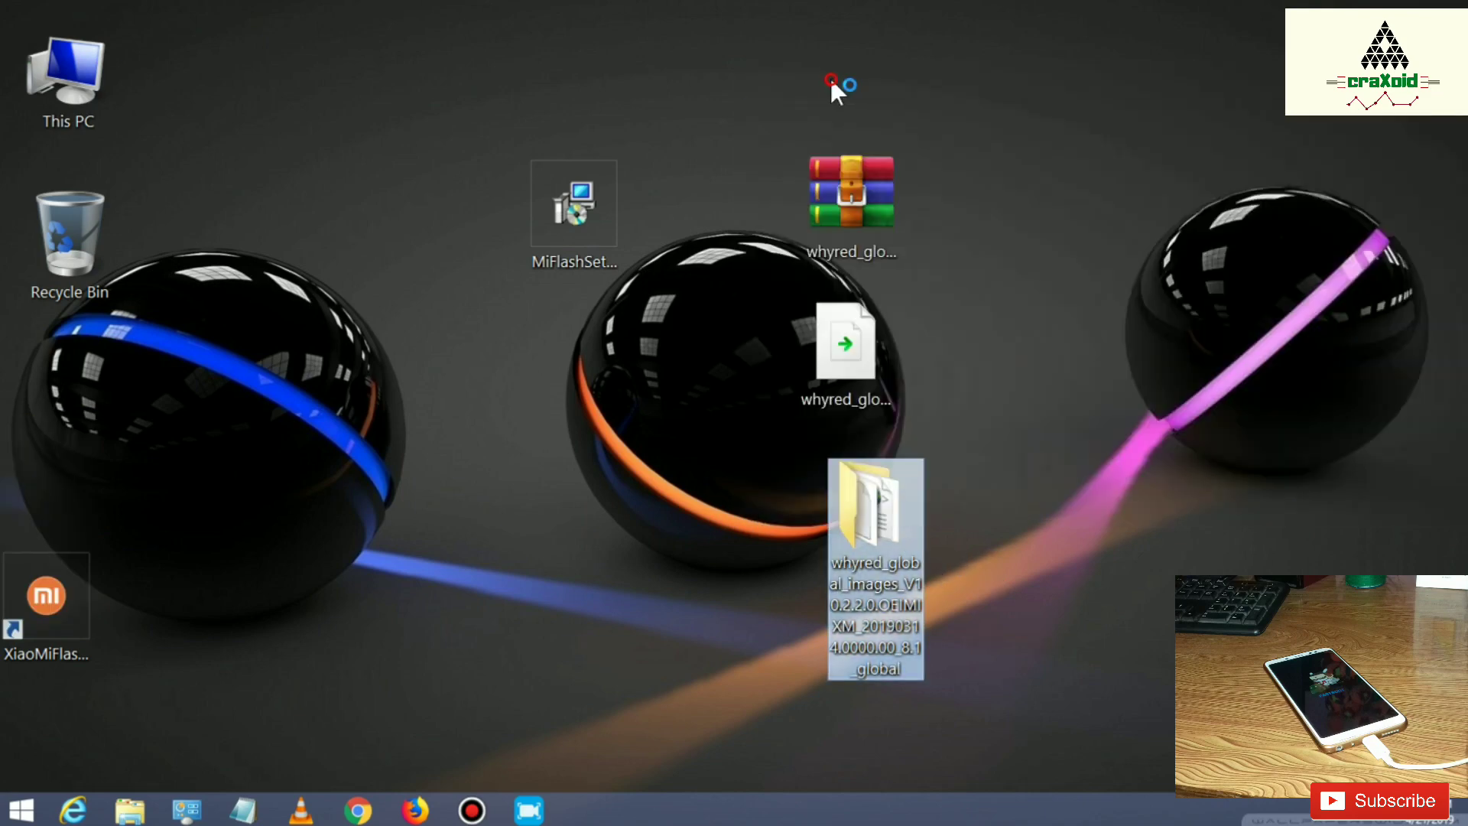
{"action": "left_click", "coordinate": [959, 371]}
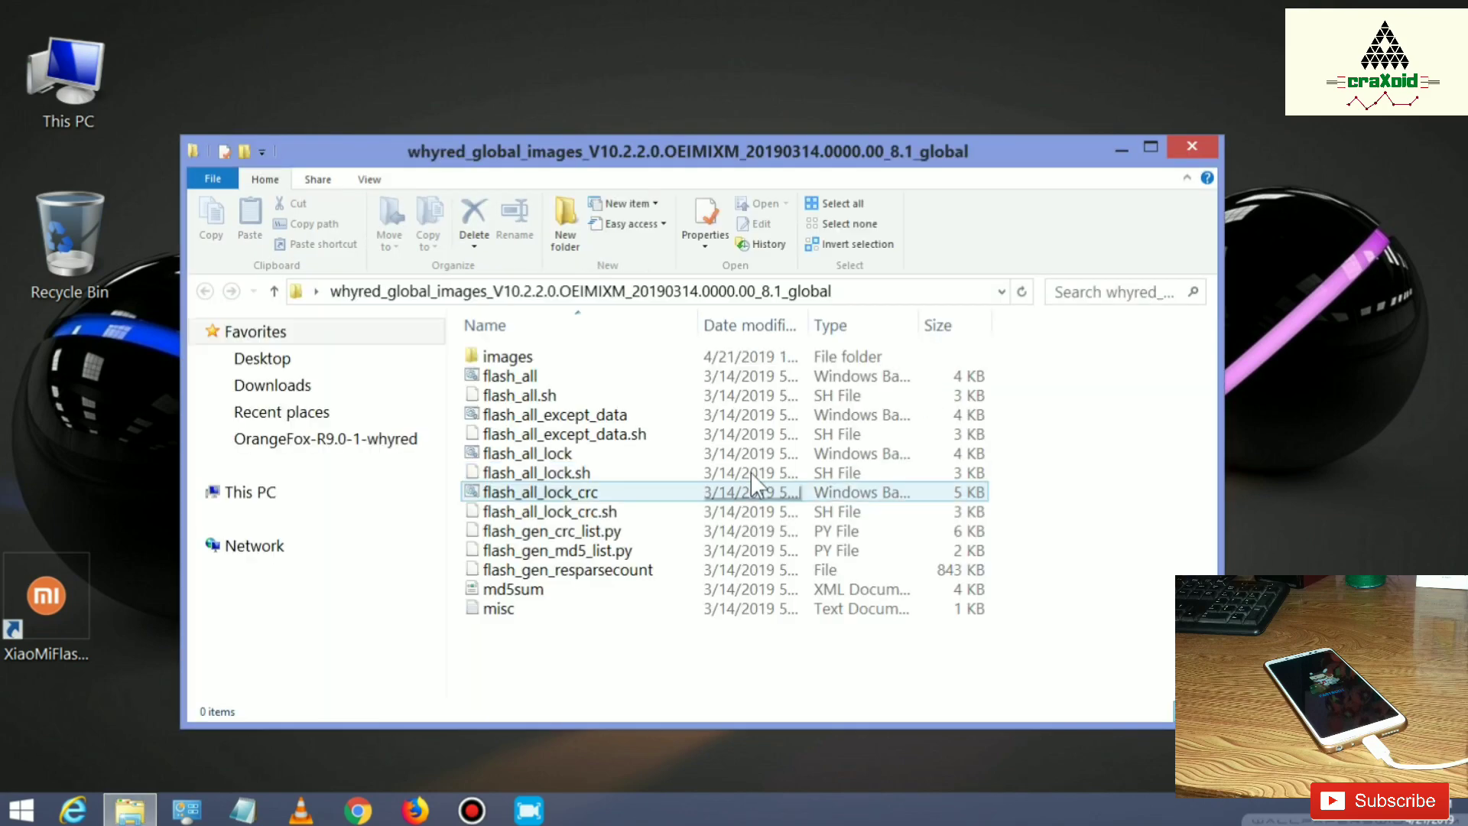
{"action": "left_click", "coordinate": [946, 291]}
{"action": "right_click", "coordinate": [951, 292]}
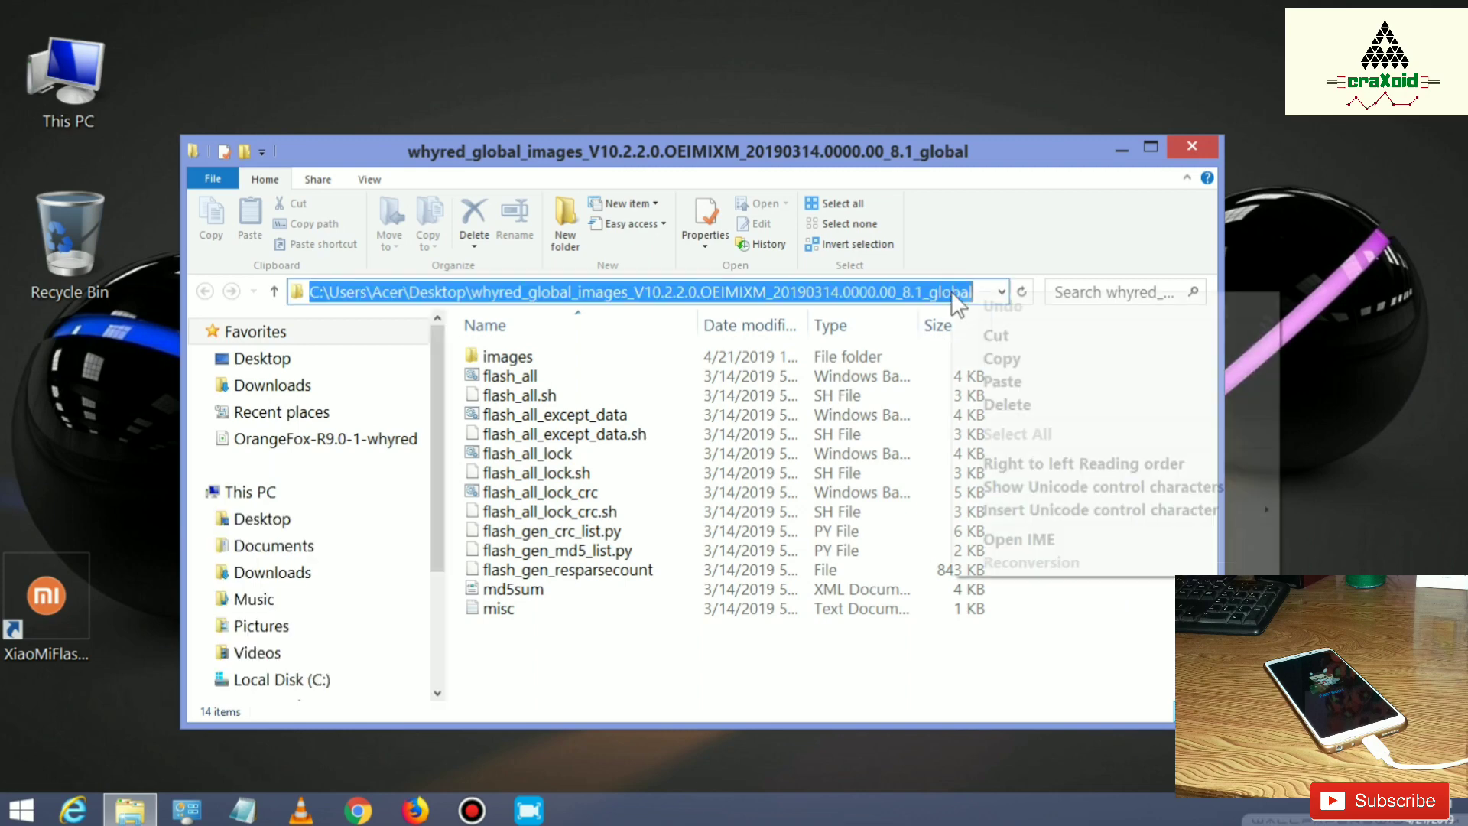
{"action": "left_click", "coordinate": [1000, 356]}
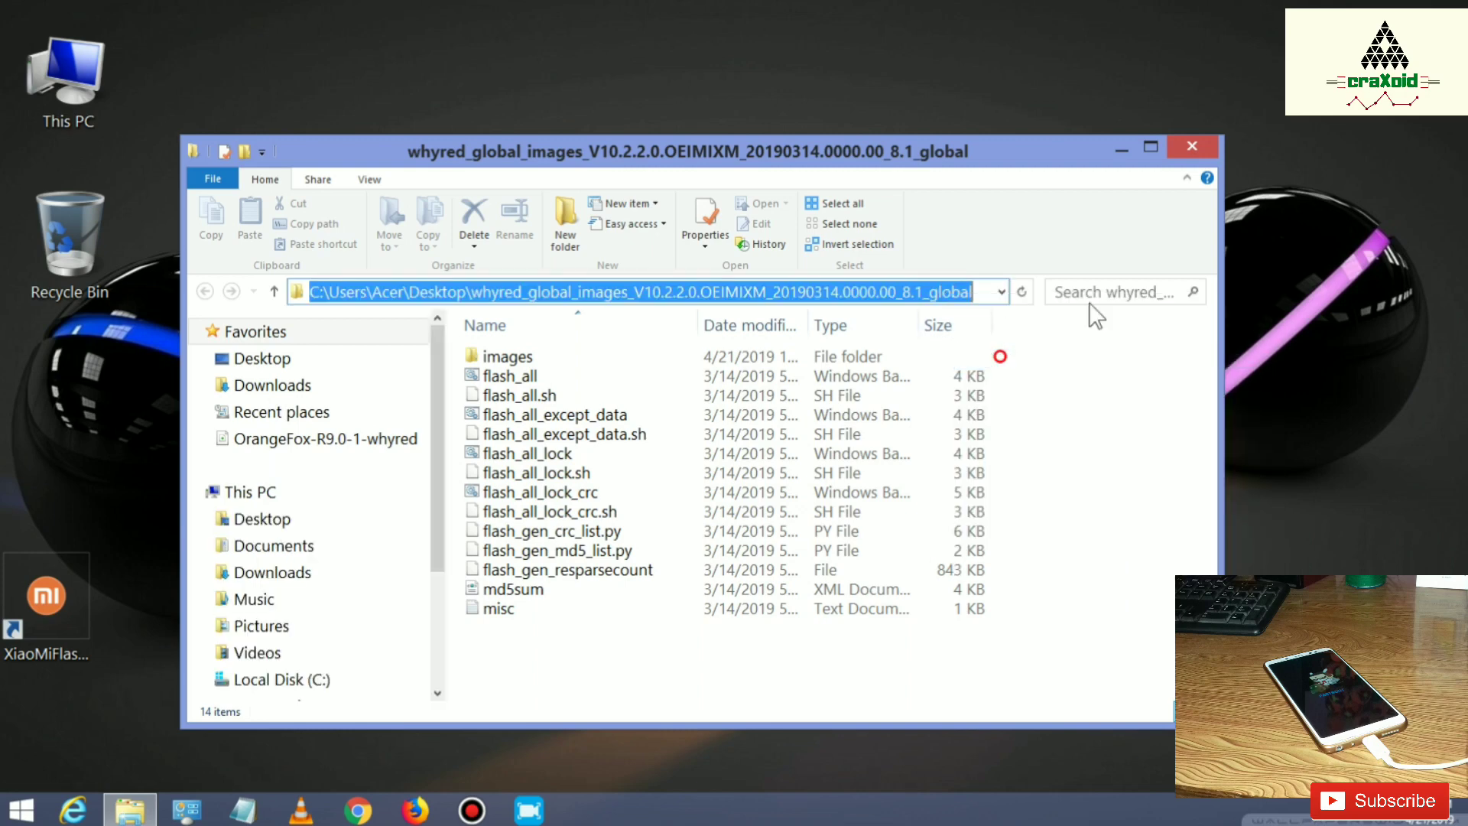
{"action": "left_click", "coordinate": [1186, 148]}
{"action": "left_click_drag", "start_coordinate": [57, 595], "coordinate": [600, 386]}
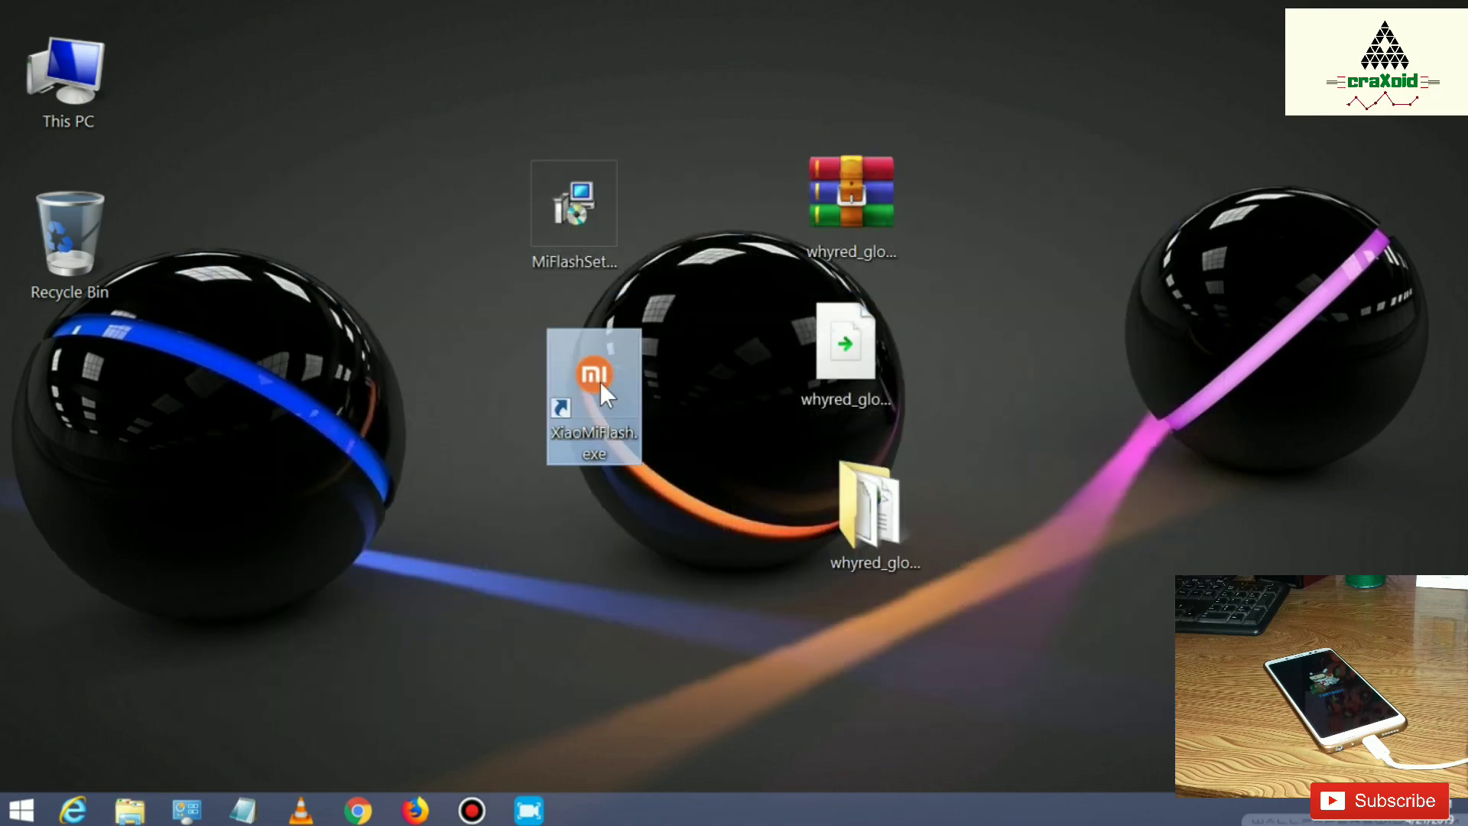
Launch XiaoMiFlash, paste the whyred ROM folder path, and refresh to detect device 2.
{"action": "right_click", "coordinate": [601, 380]}
{"action": "left_click", "coordinate": [652, 394]}
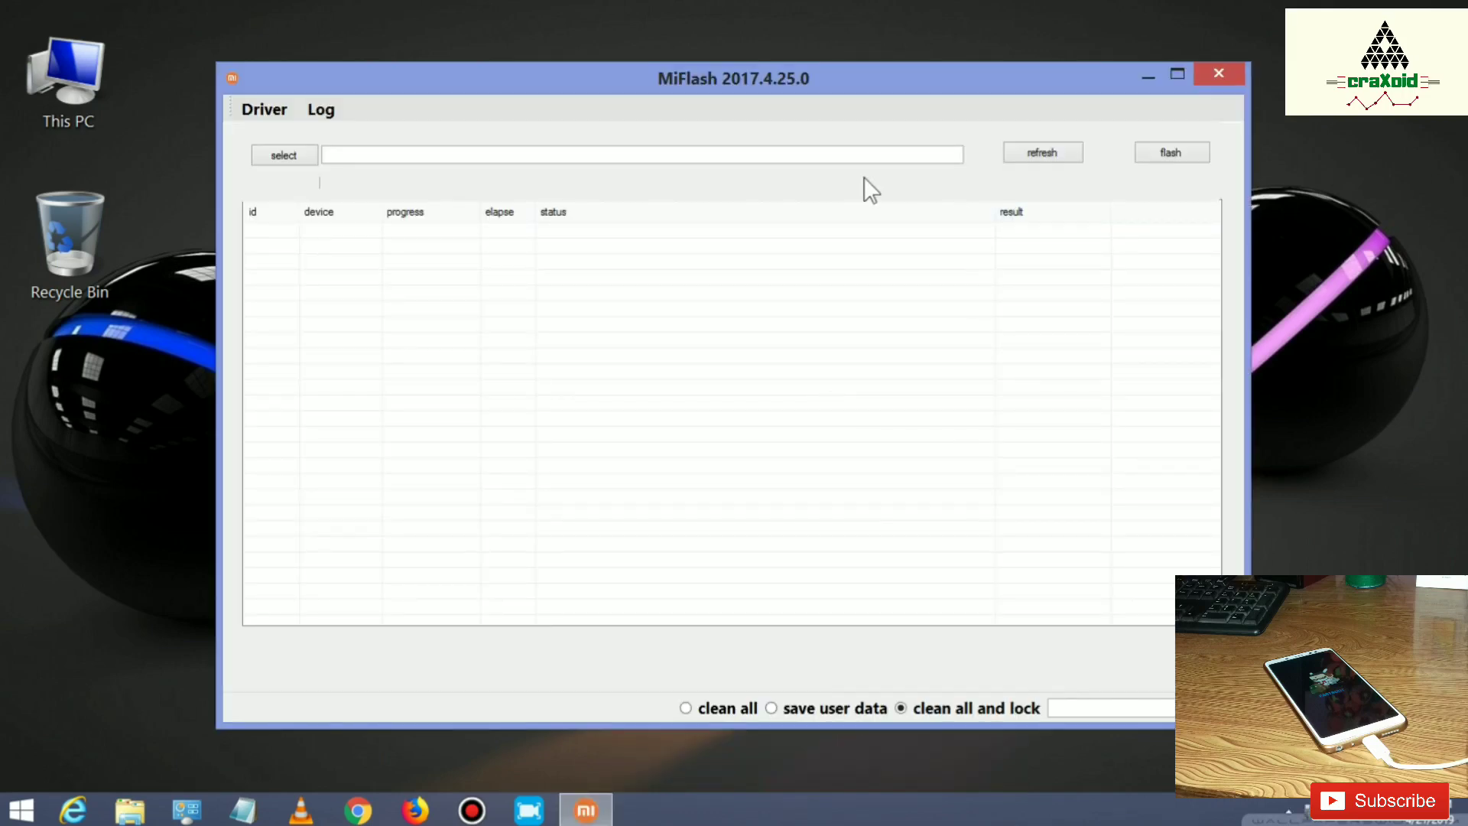
{"action": "left_click", "coordinate": [838, 154]}
{"action": "right_click", "coordinate": [838, 153]}
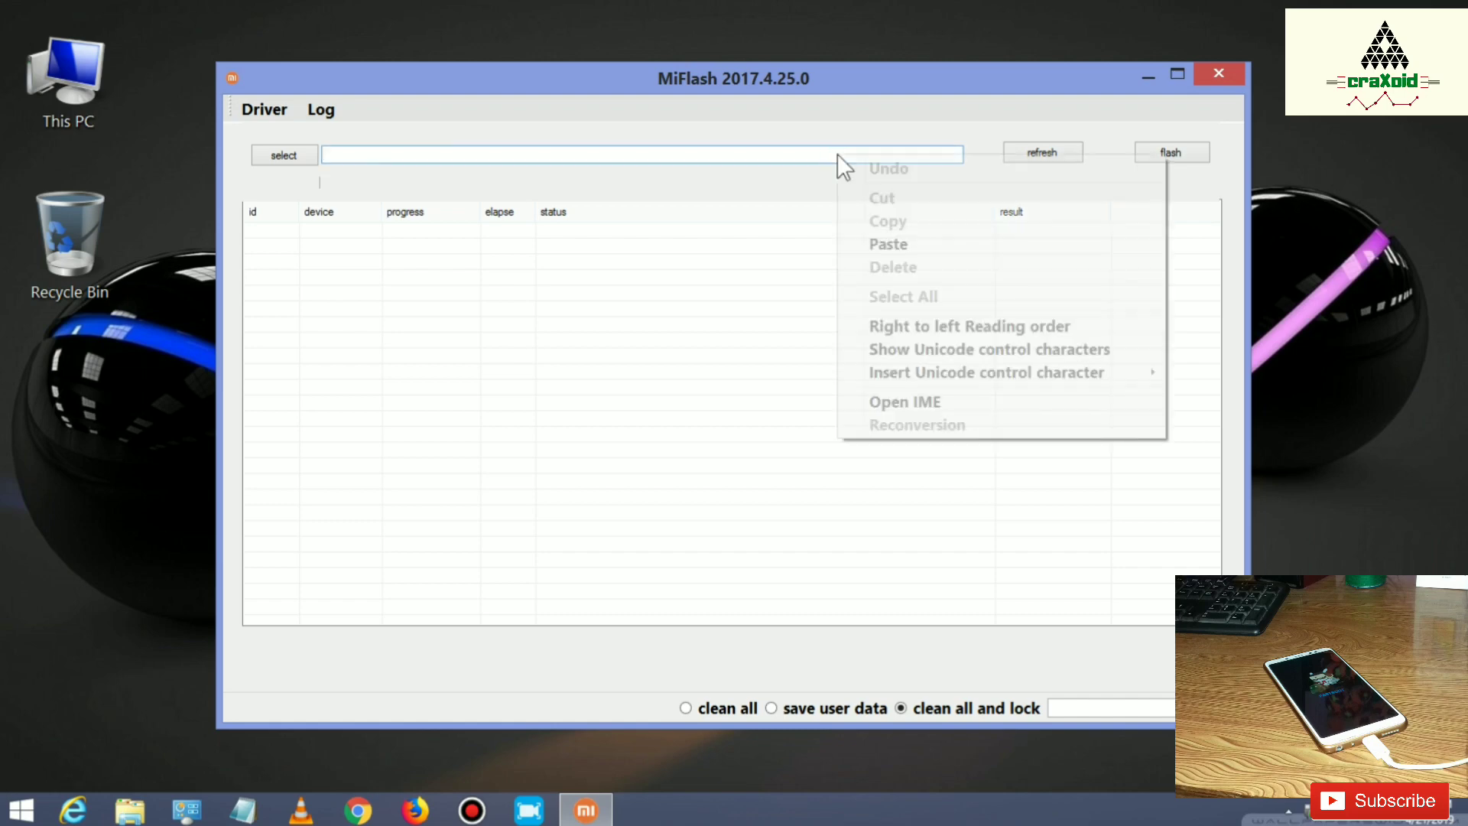
{"action": "left_click", "coordinate": [898, 245]}
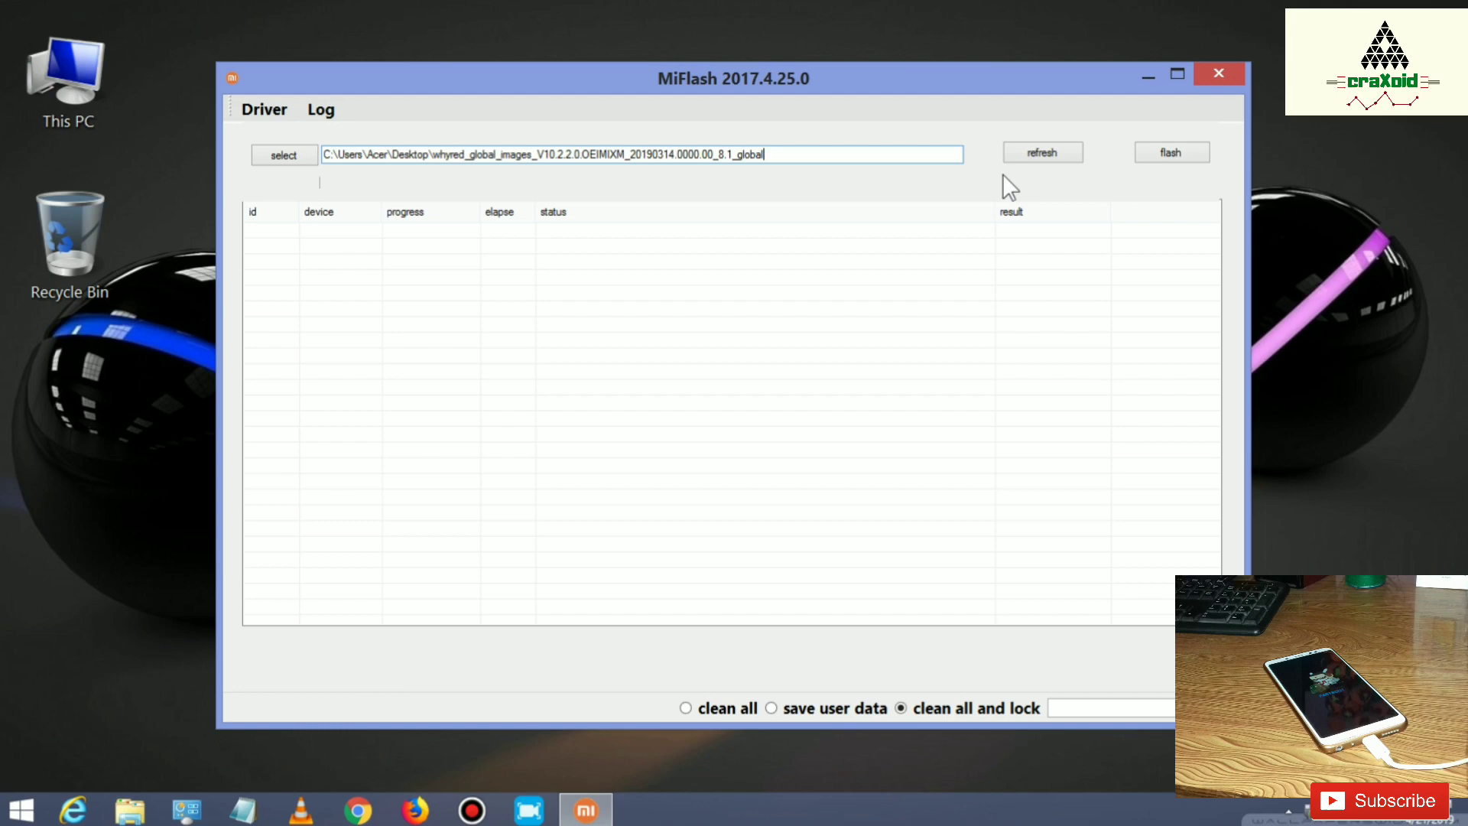
{"action": "left_click", "coordinate": [1033, 155]}
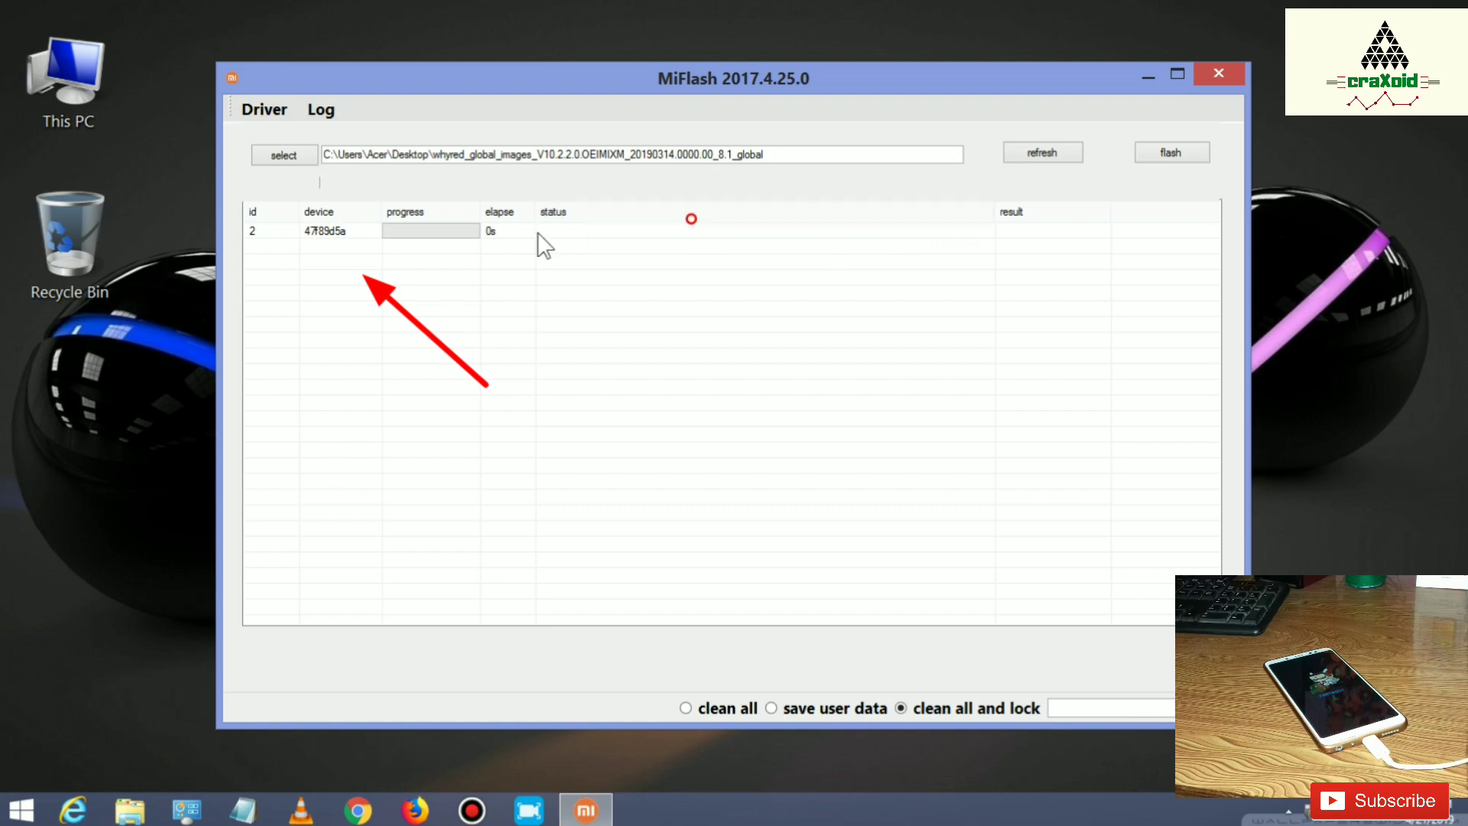
Select device 2's row and choose the clean all flash mode.
{"action": "left_click", "coordinate": [357, 231]}
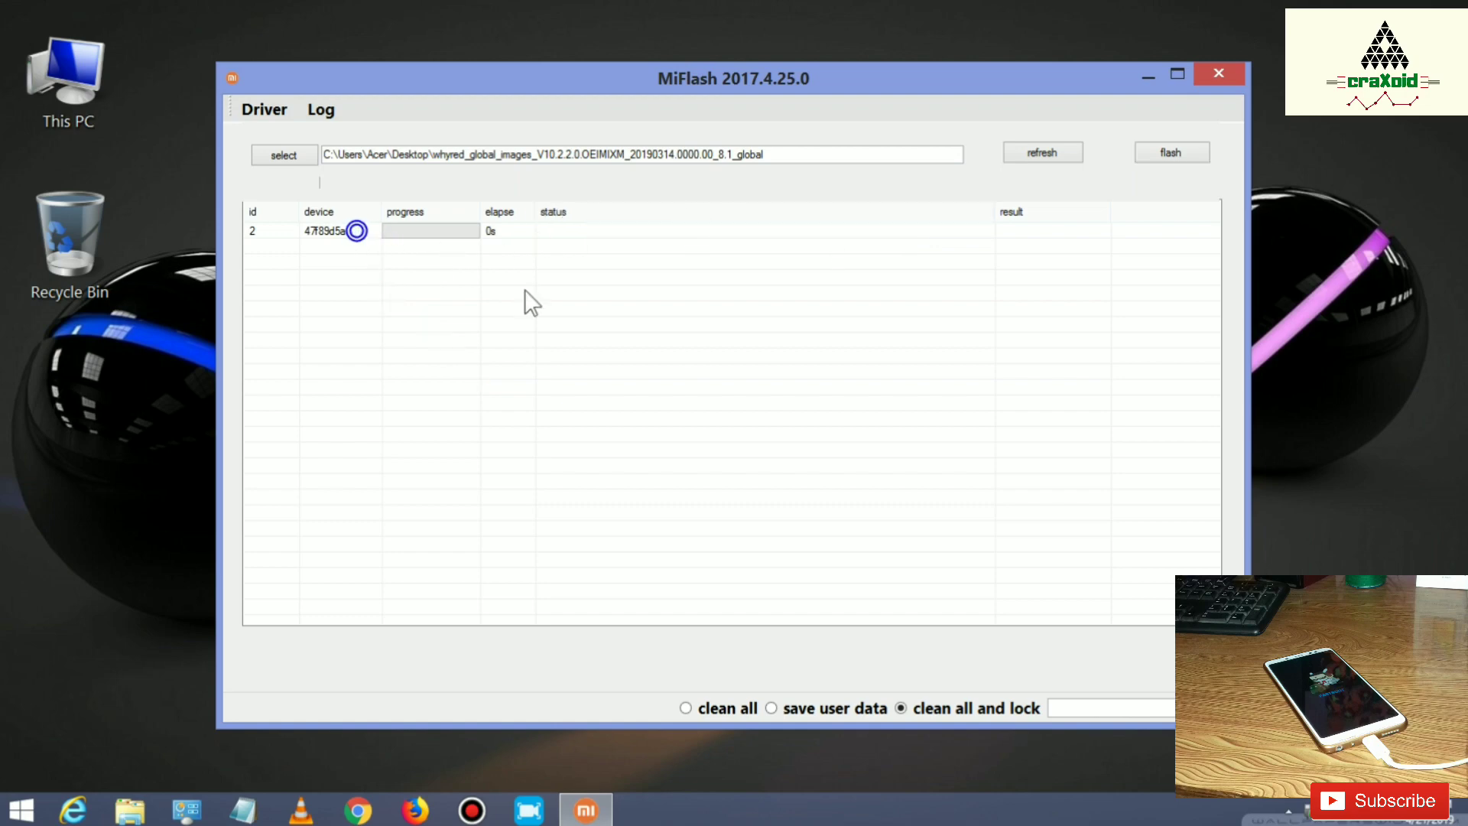
{"action": "left_click", "coordinate": [686, 708]}
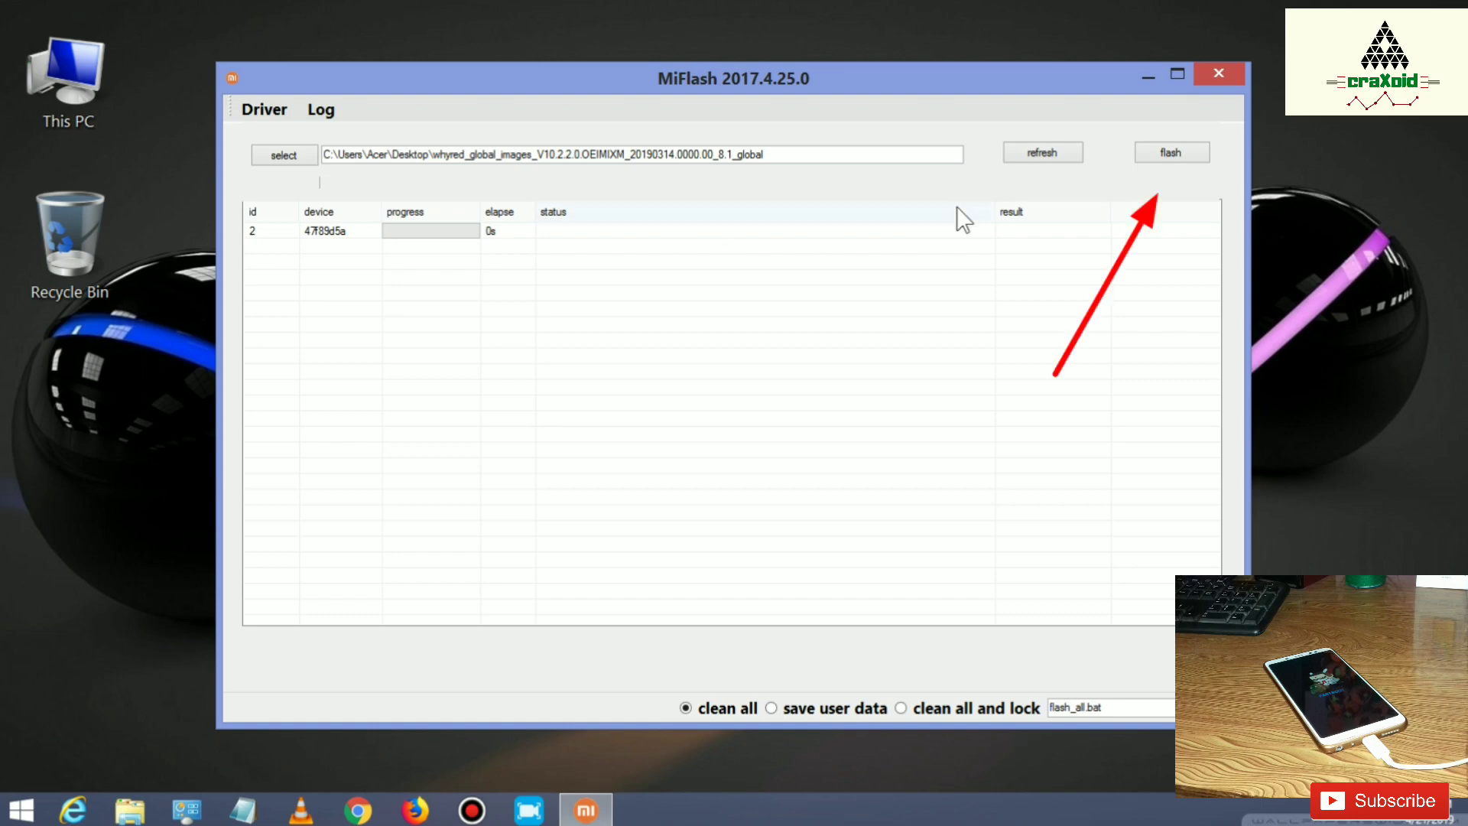
Start flashing the whyred ROM to device 2 in clean all mode.
{"action": "left_click", "coordinate": [1167, 152]}
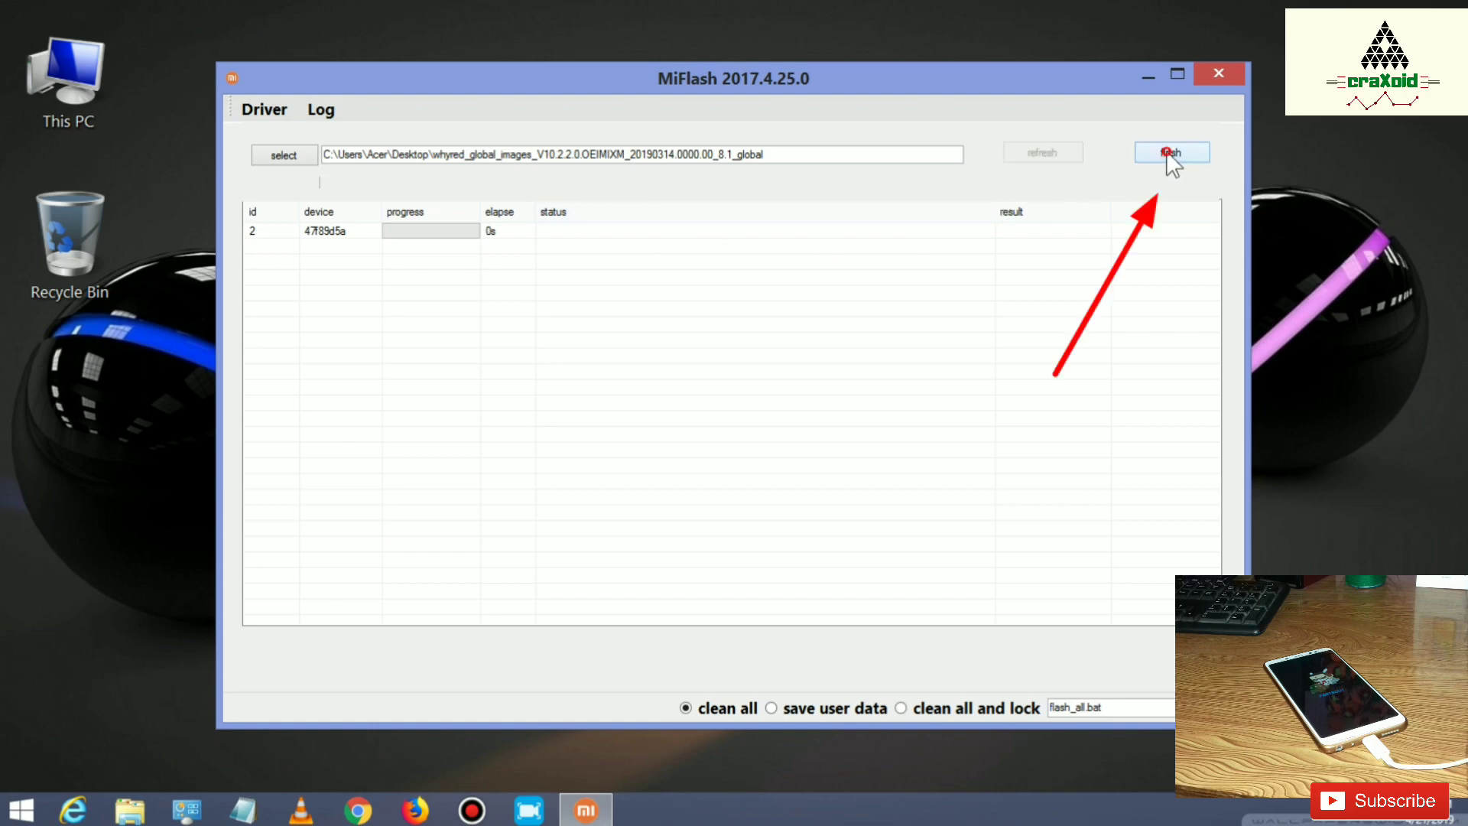